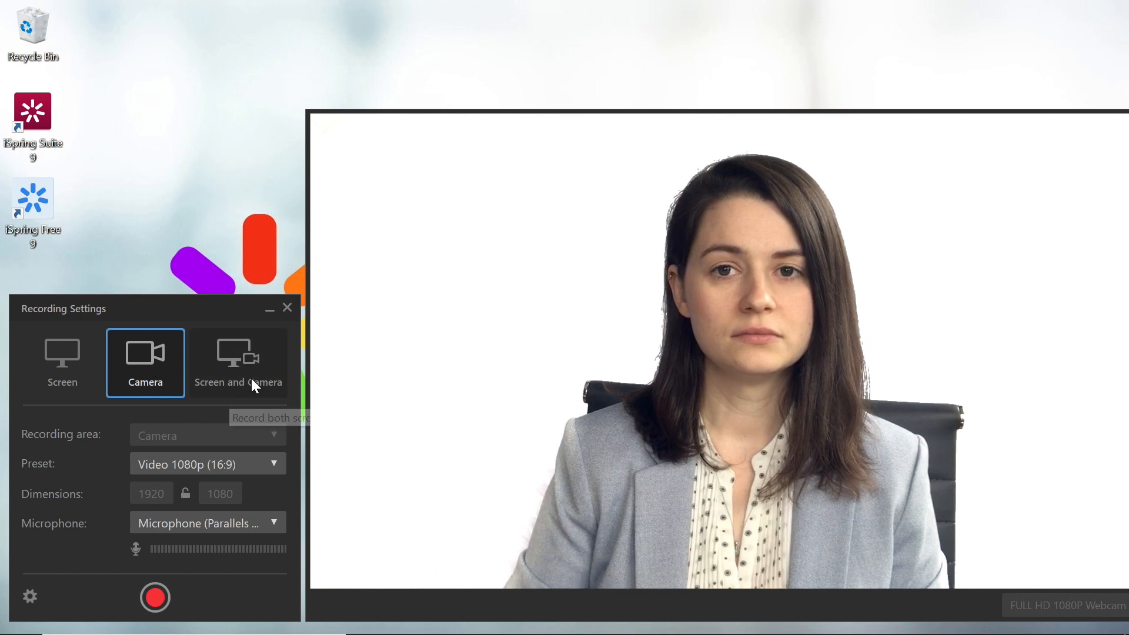
Step: Configure the recorder to capture only the screen, using a screen area with the Video 16:9 preset
left_click(245, 371)
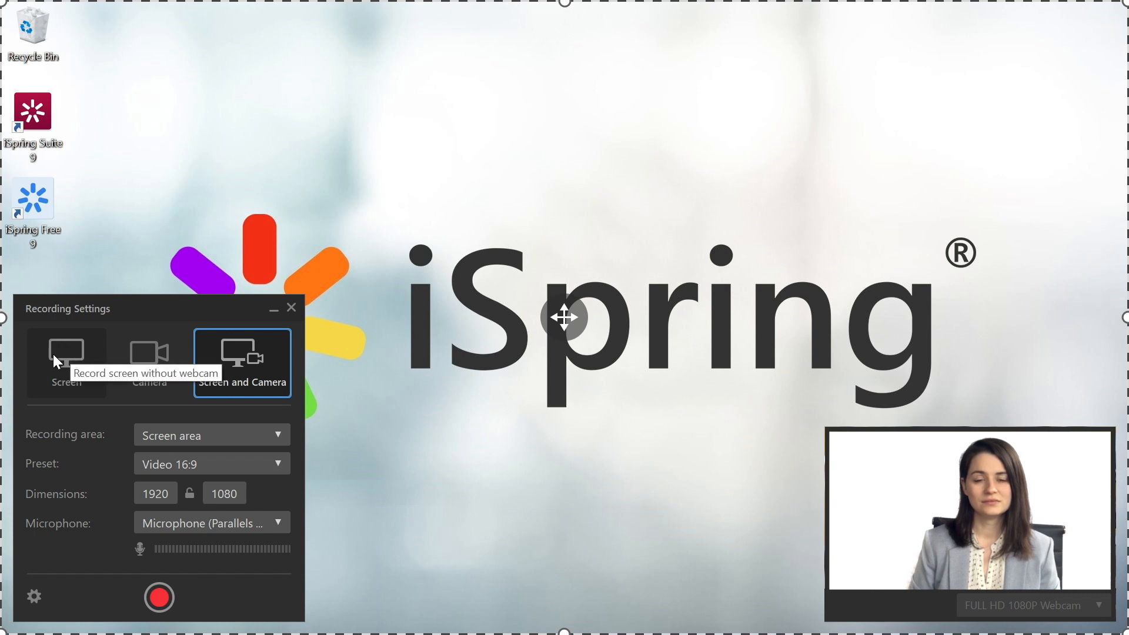
left_click(84, 357)
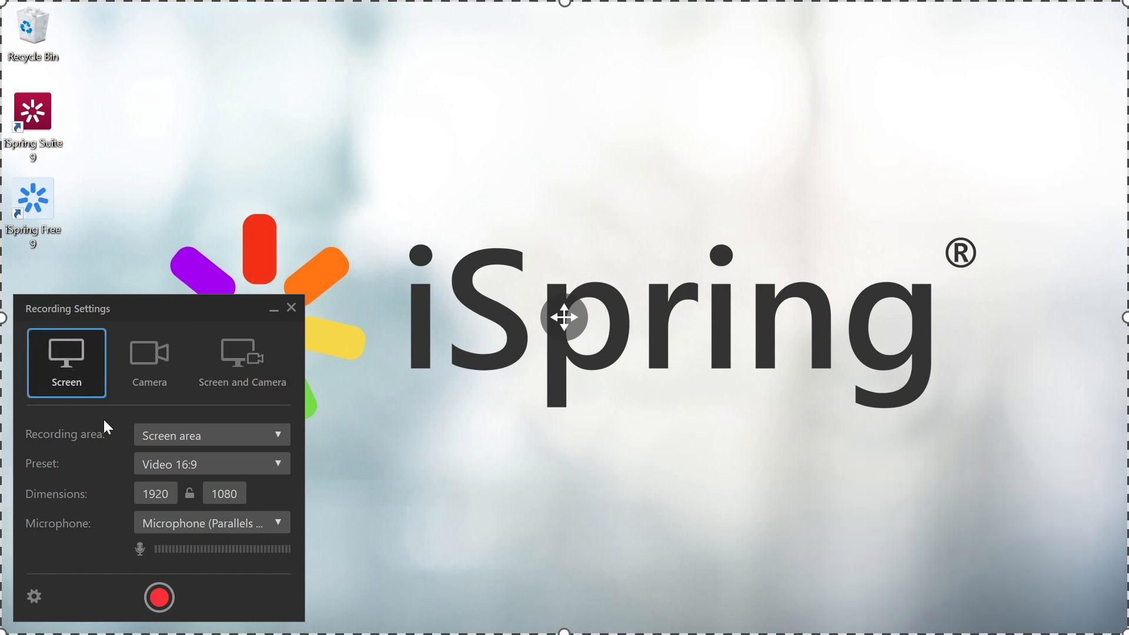
left_click(160, 436)
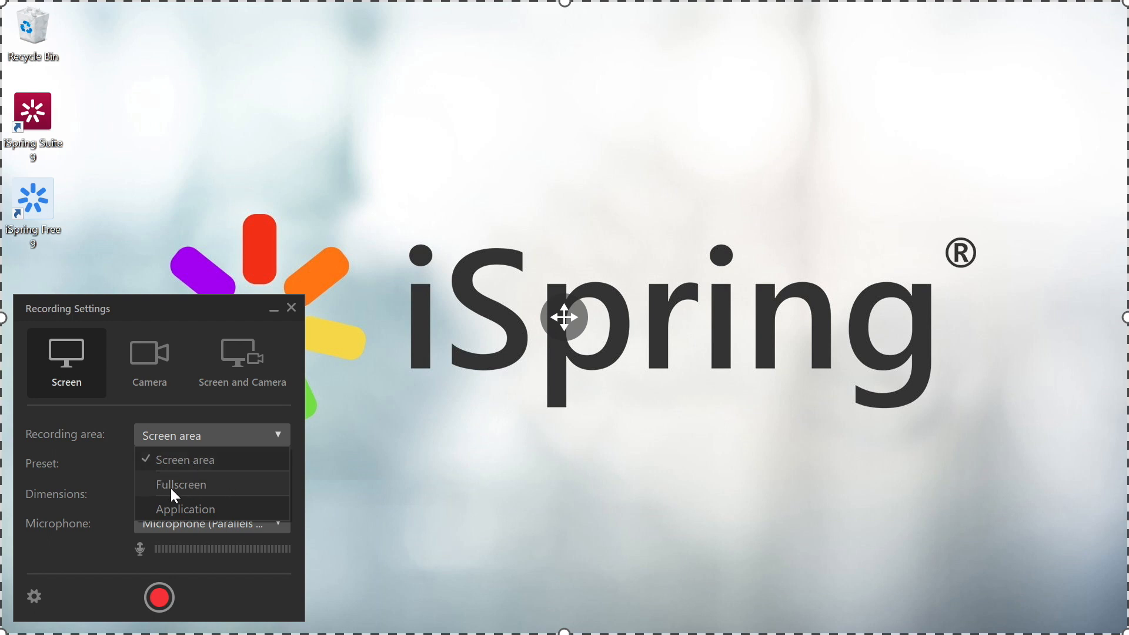
left_click(129, 432)
left_click(220, 464)
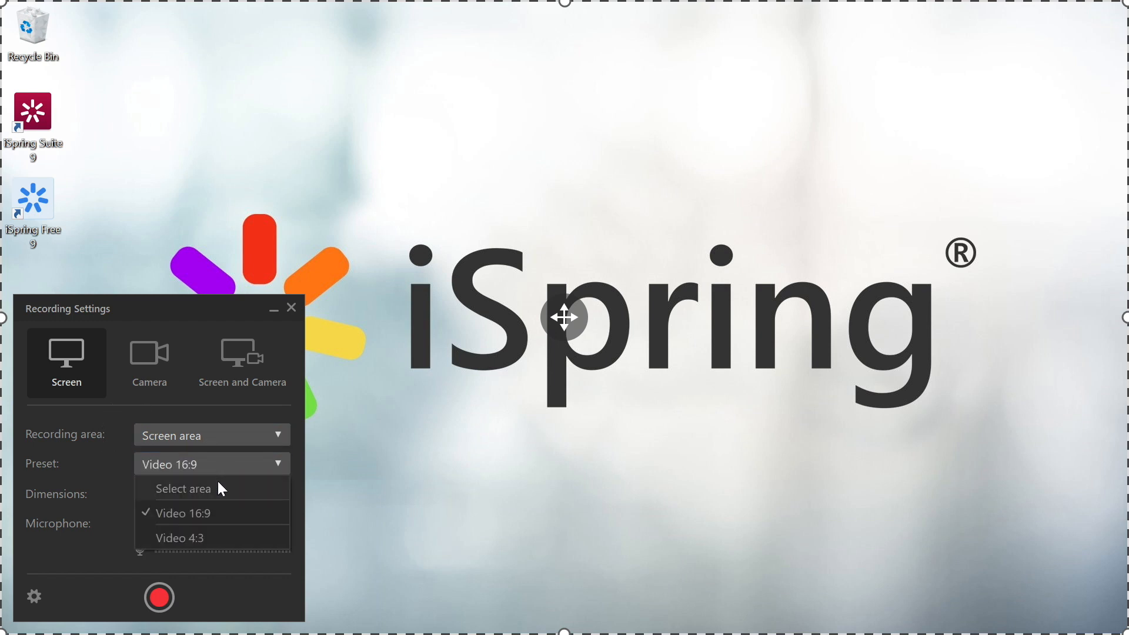
left_click(187, 520)
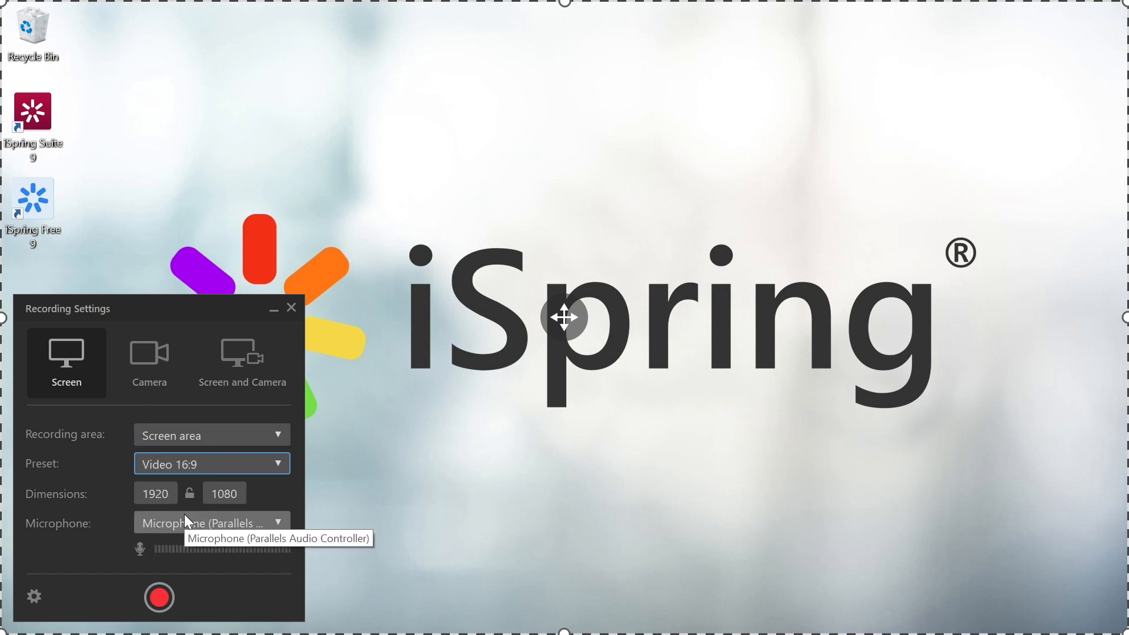
Step: Choose Microphone (H5) as the audio source and leave the microphone unmuted
left_click(142, 488)
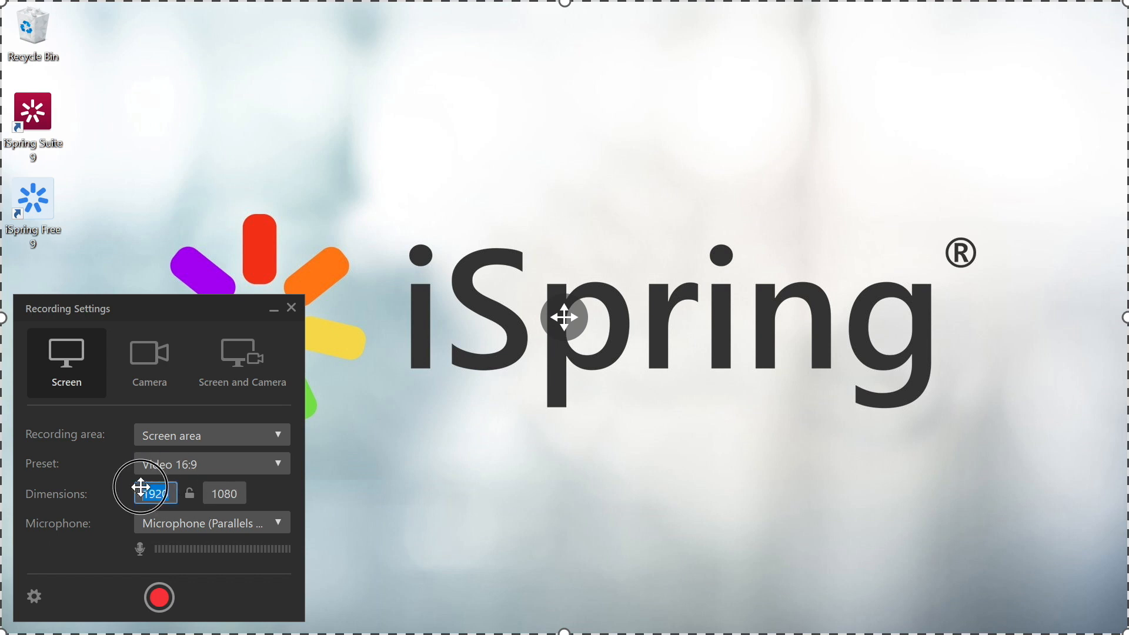
left_click(175, 519)
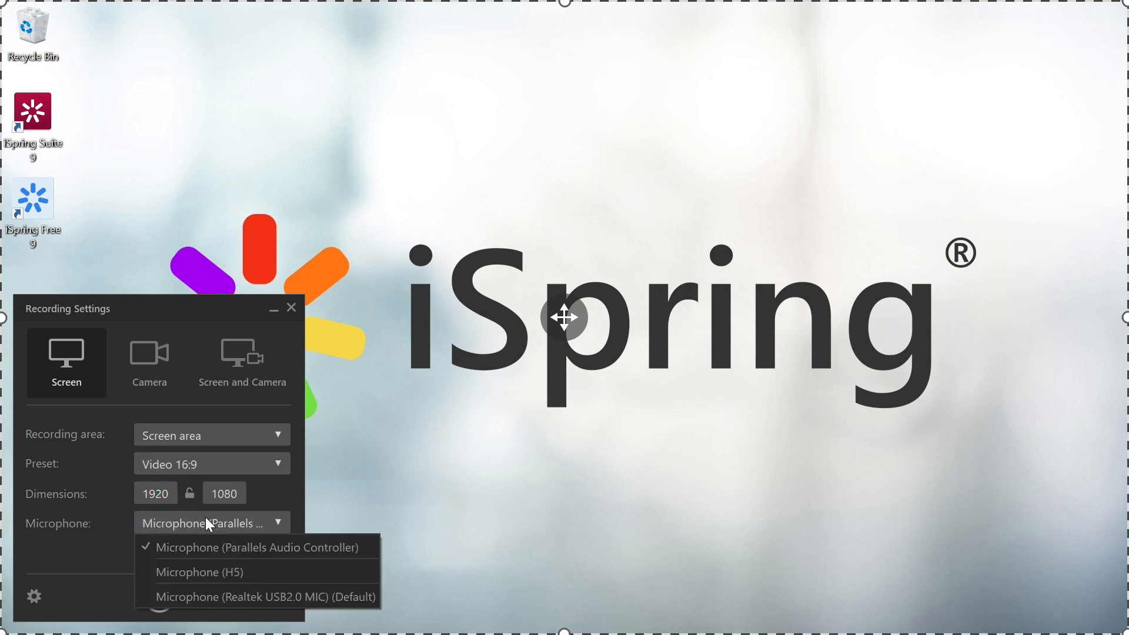
left_click(198, 574)
left_click(138, 549)
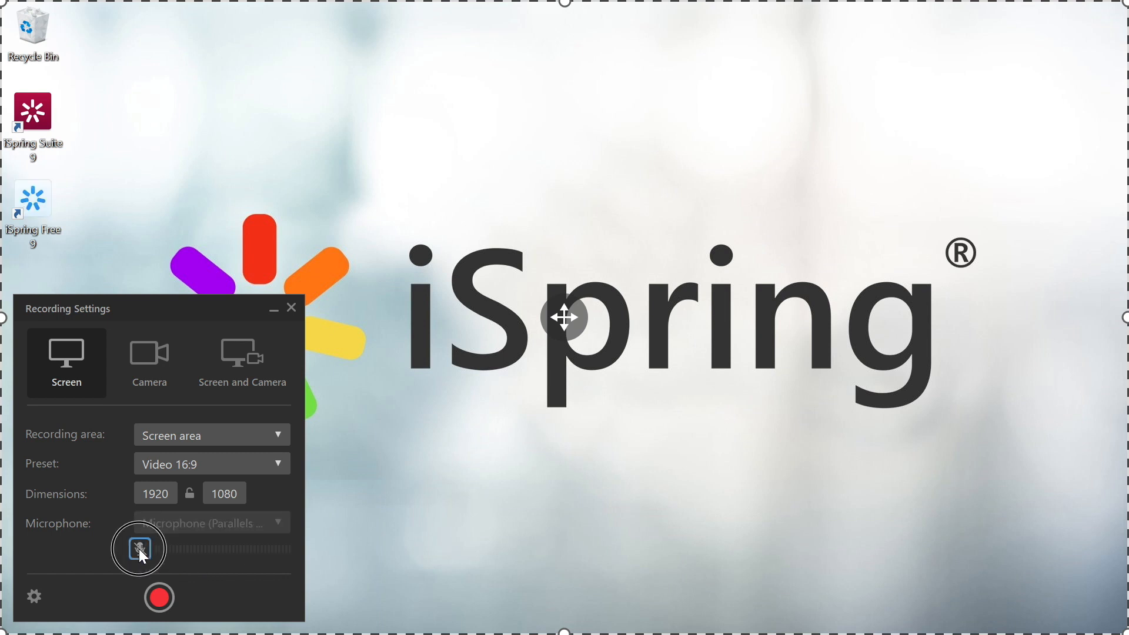
left_click(139, 549)
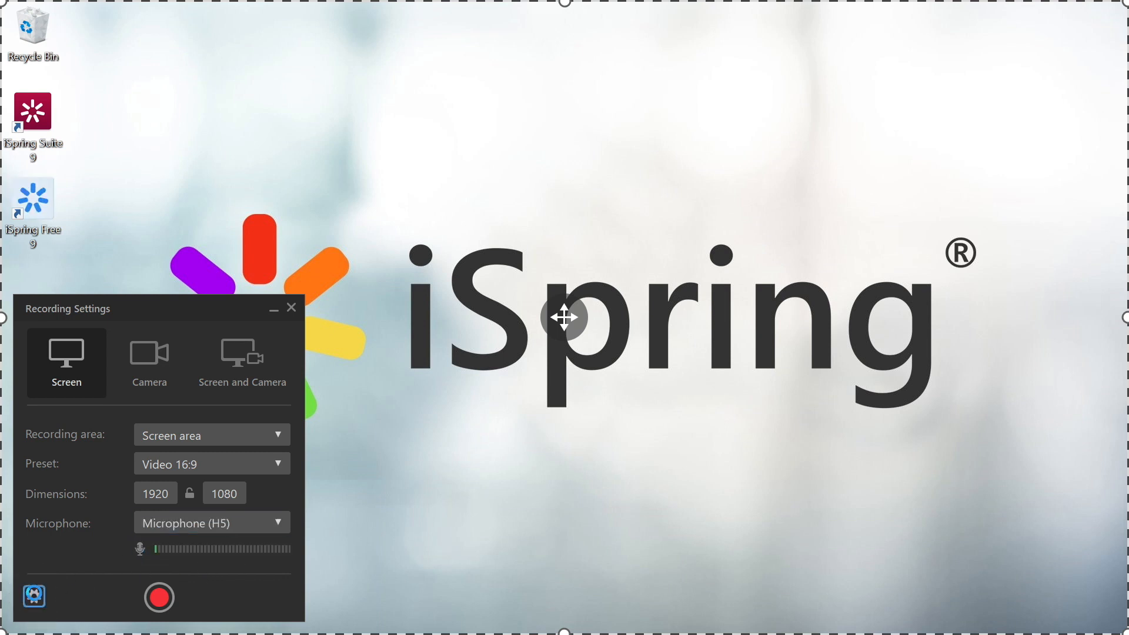
Step: Review the recorder's hotkeys, system tray option and camera and audio device settings, and accept them
left_click(36, 597)
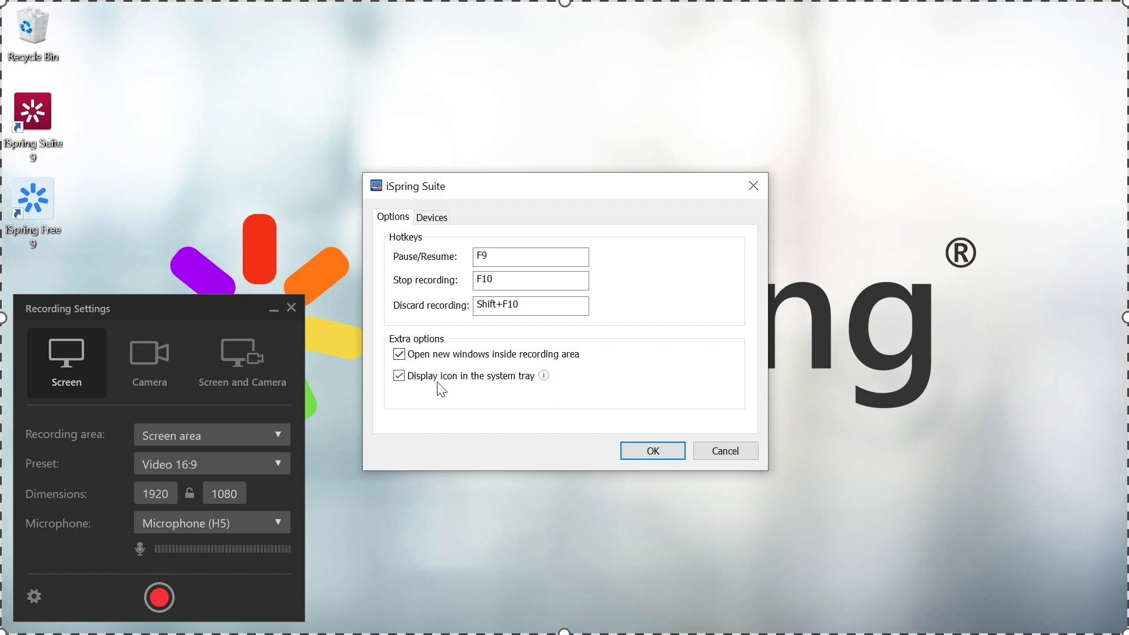
mouse_move(546, 378)
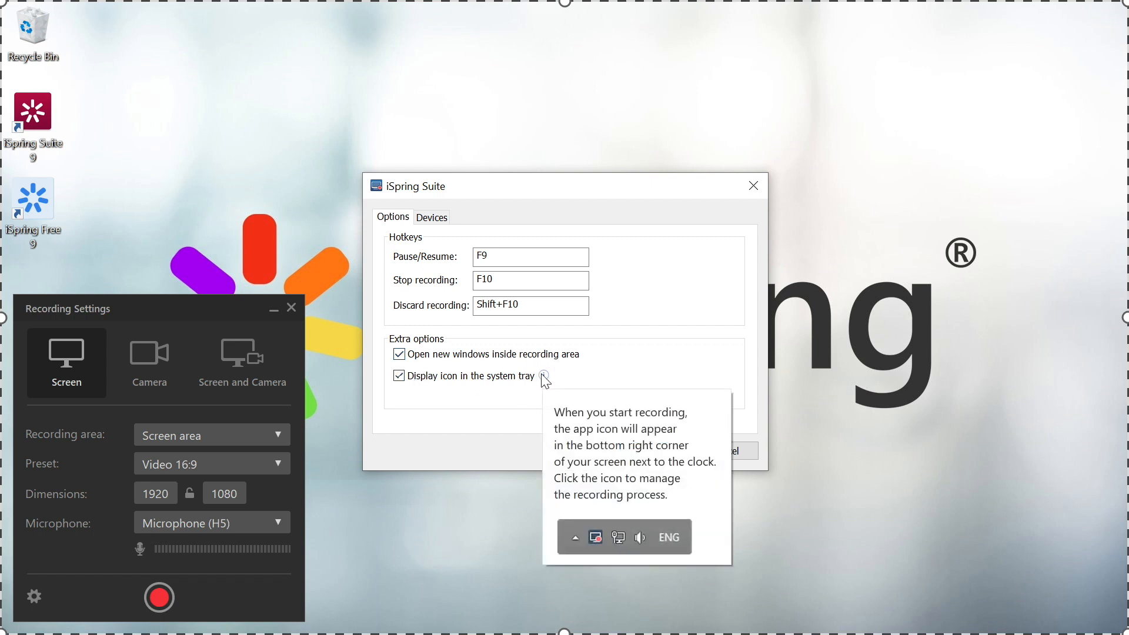
left_click(438, 219)
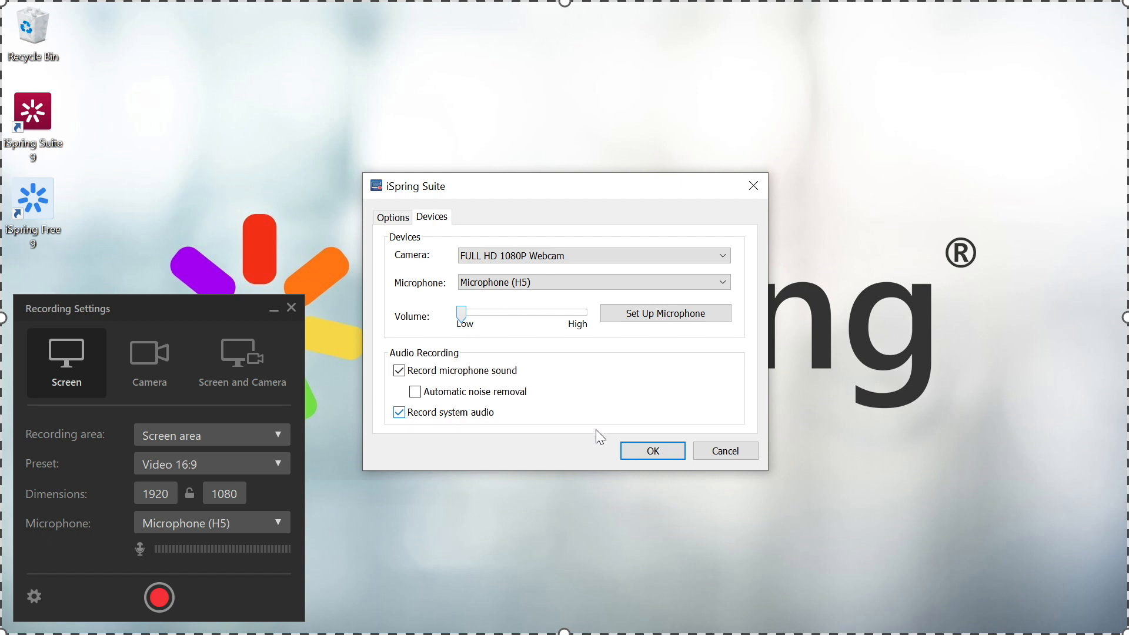
left_click(659, 450)
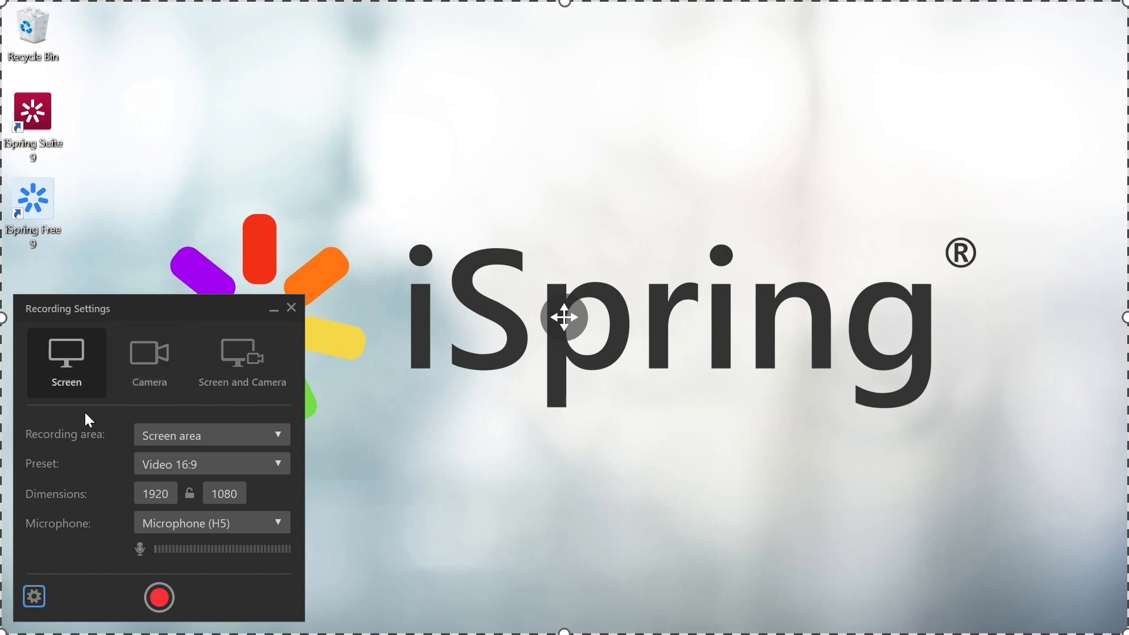
Step: Record the screen while opening the iSpring Suite free trial download page in Chrome, and stop the recording
left_click(159, 599)
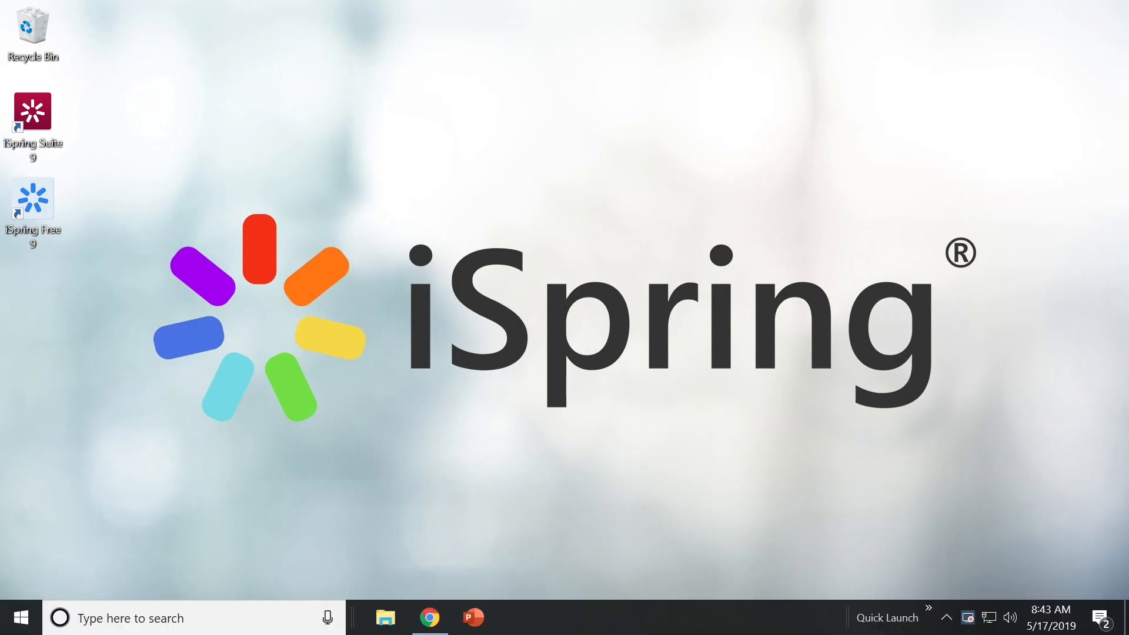
left_click(430, 618)
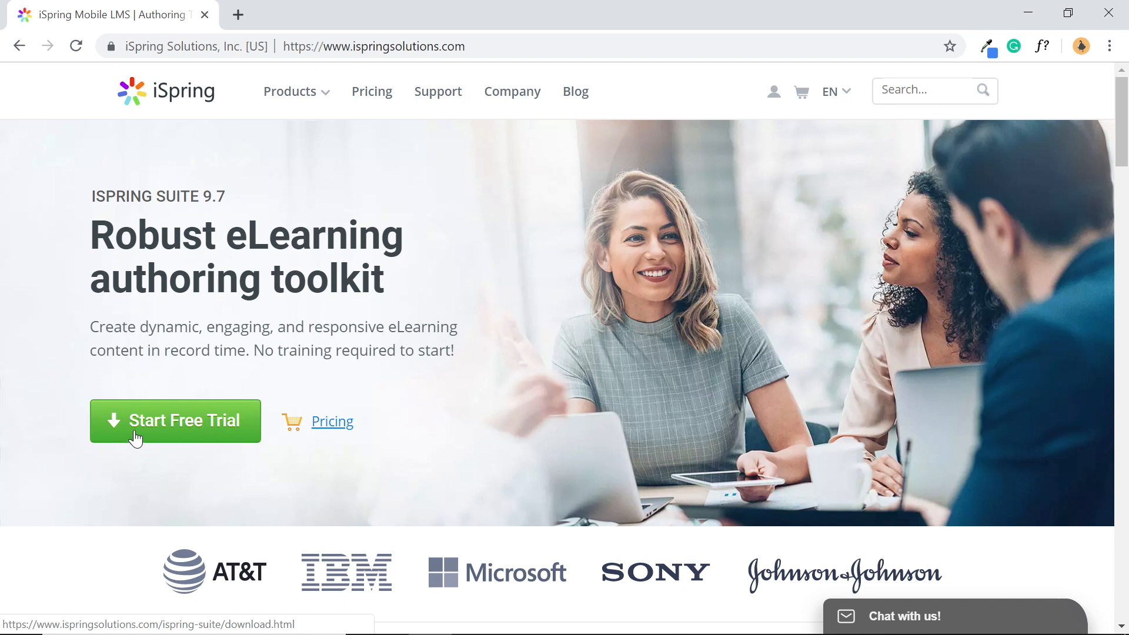
left_click(187, 428)
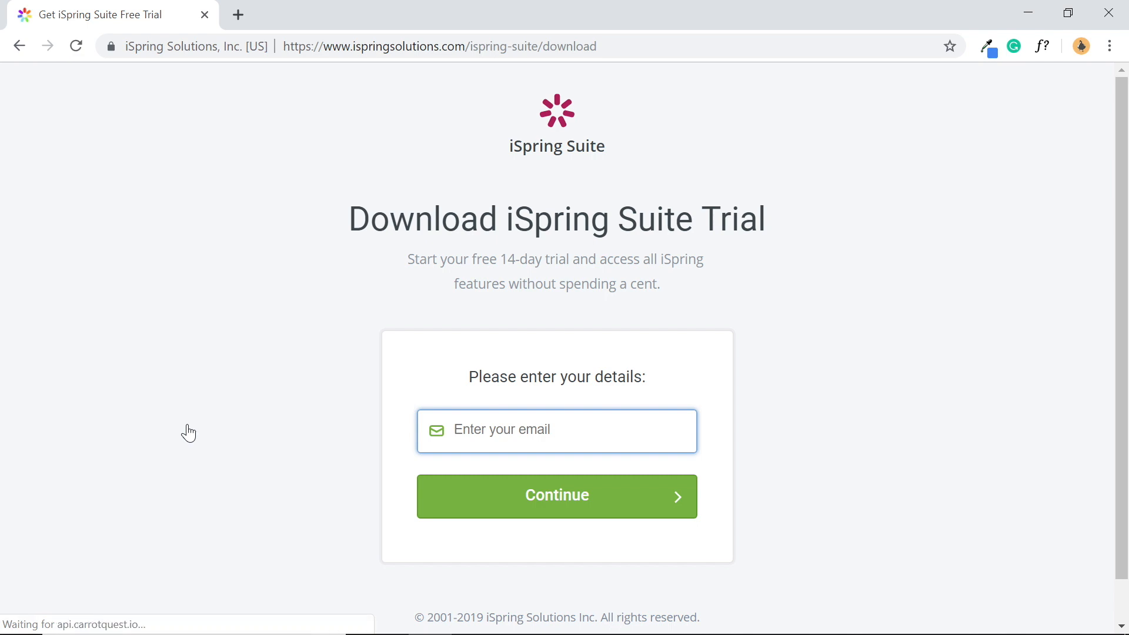
key("F10")
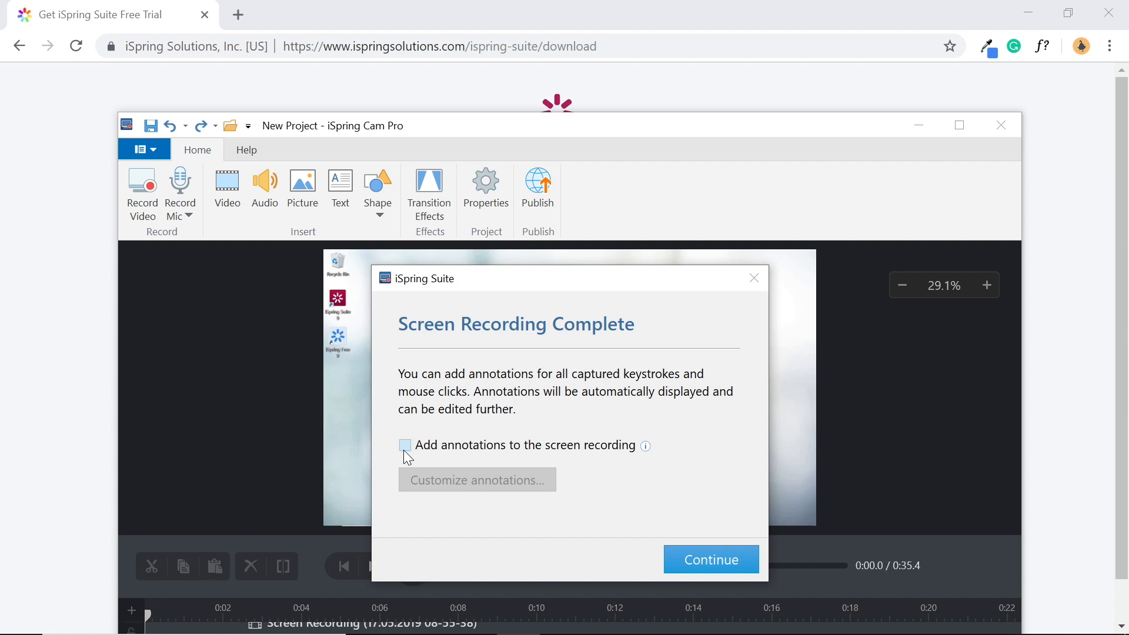
Step: Add annotations to the screen recording and customize their text to Segoe UI at size 24
mouse_move(649, 445)
left_click(406, 445)
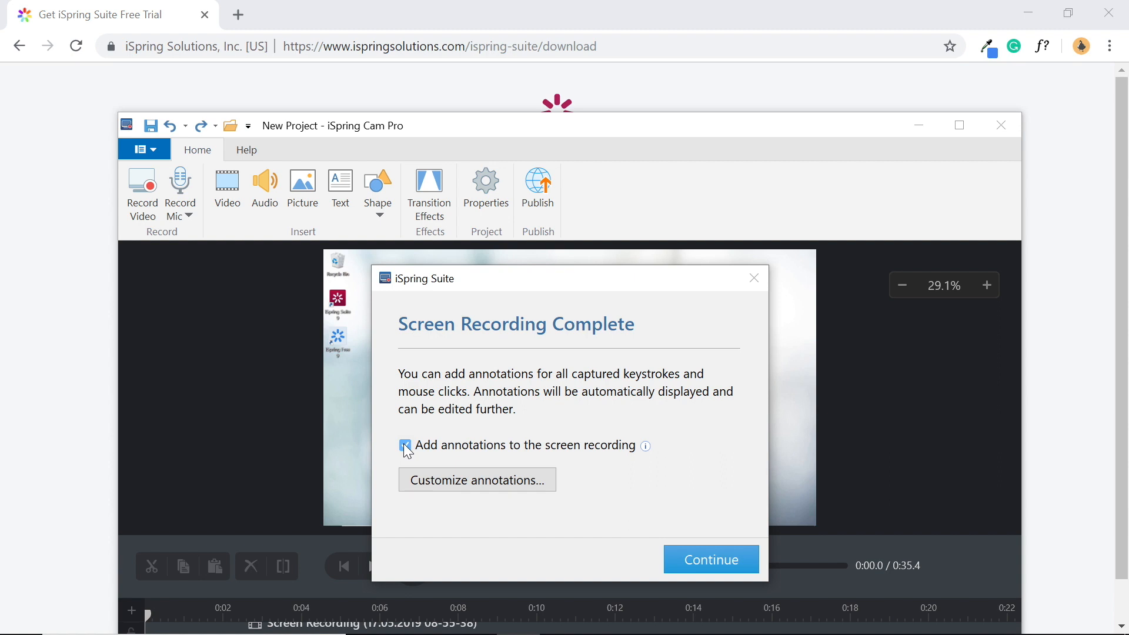
left_click(480, 488)
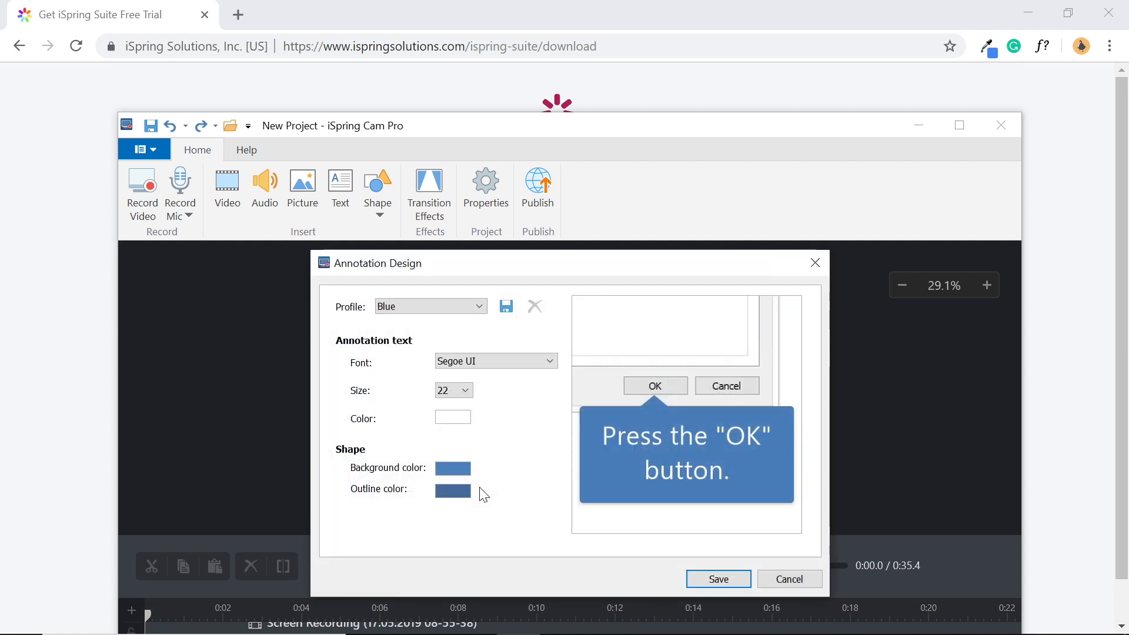
left_click(479, 360)
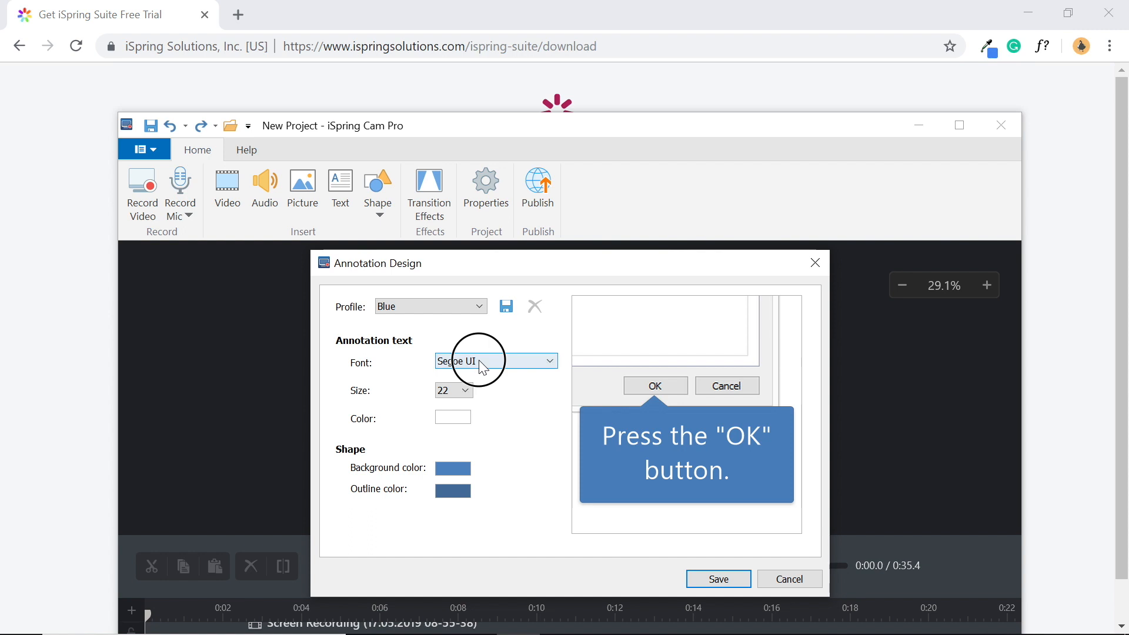
left_click(489, 413)
left_click(463, 392)
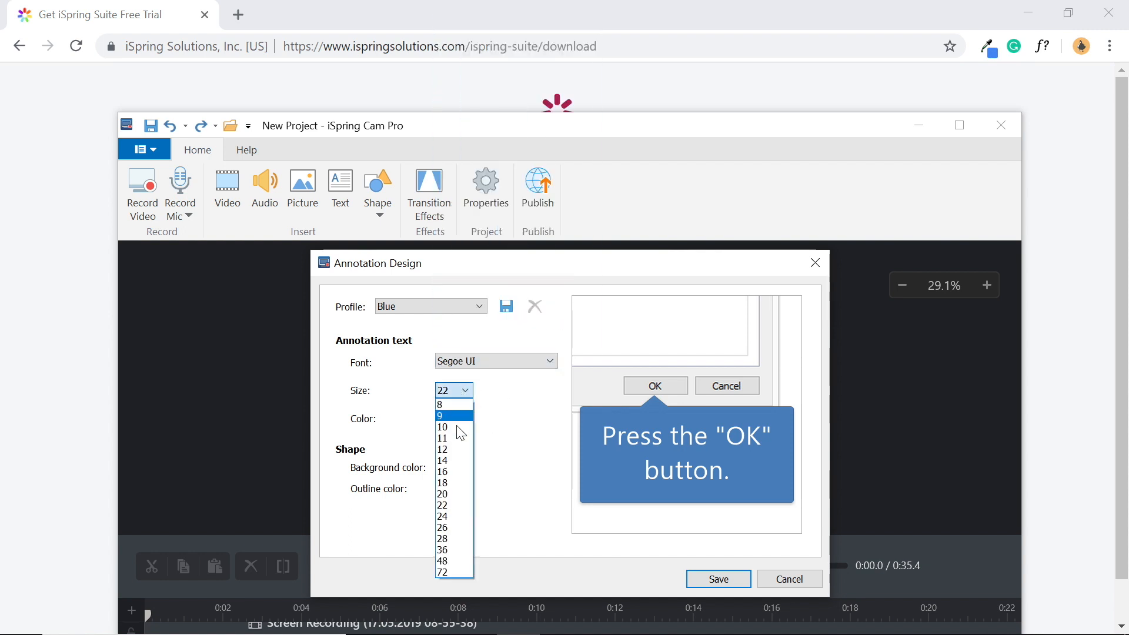
left_click(448, 517)
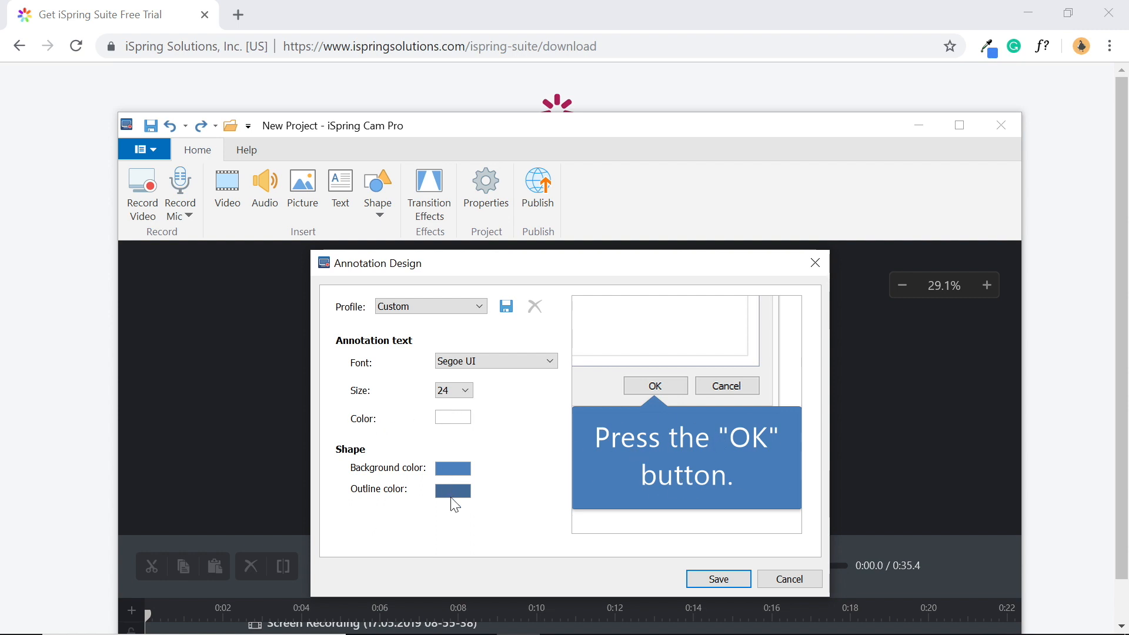
Step: Set the annotation background color to the crimson (A92058) sampled from the iSpring Suite logo on the web page
left_click(454, 469)
left_click(689, 519)
left_click(557, 101)
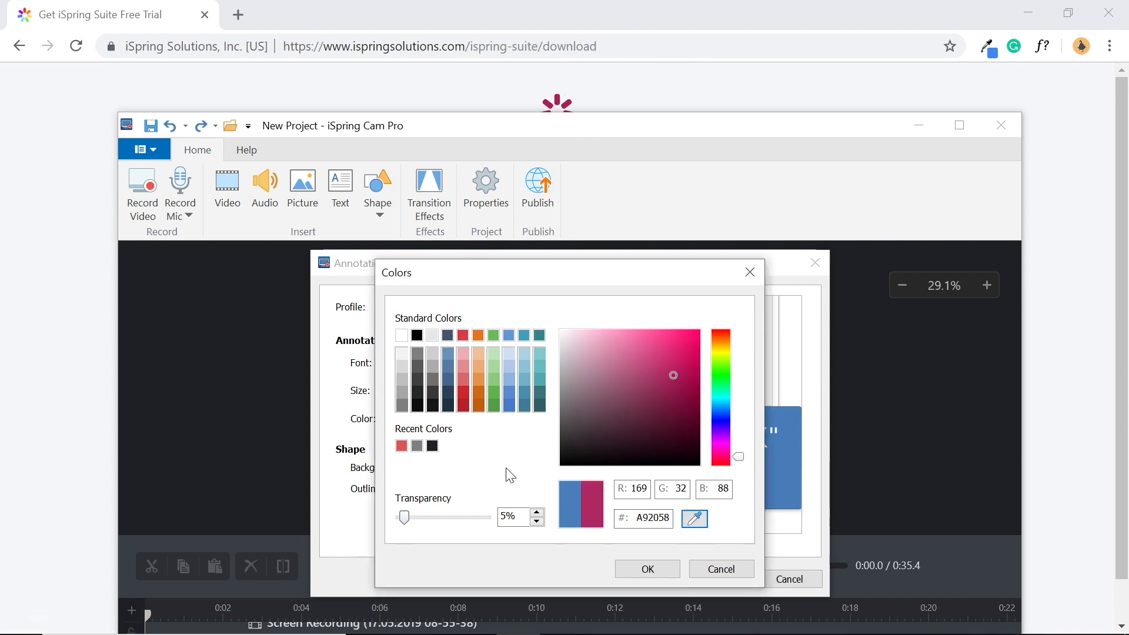
left_click(655, 570)
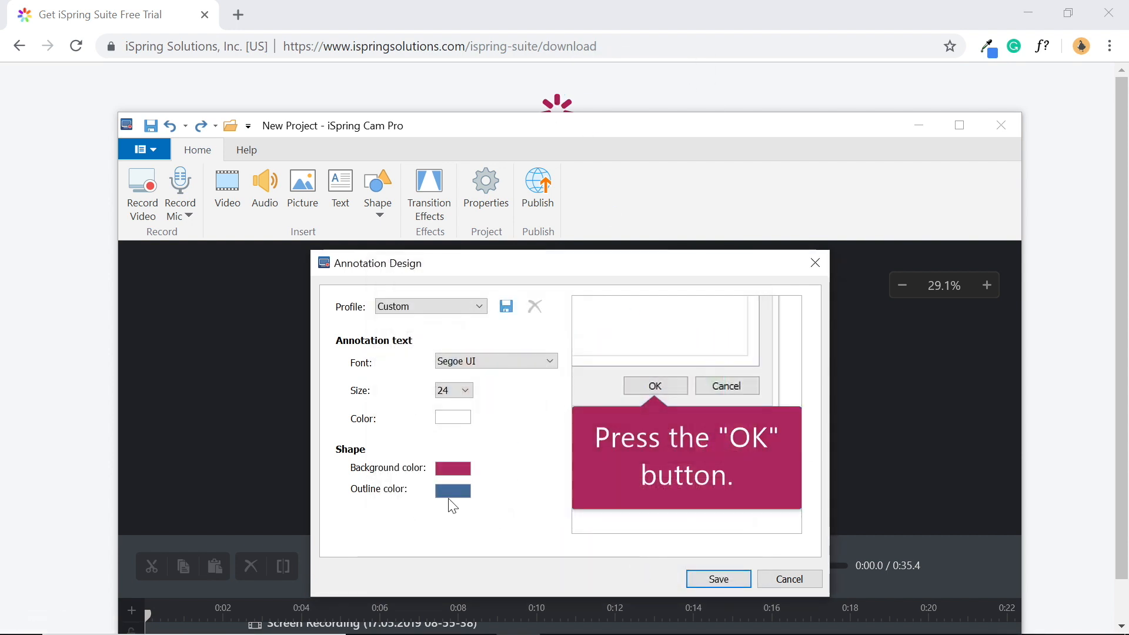
Step: Sample the web page's light background as the annotation outline color, and save the design to continue into the editor
left_click(695, 519)
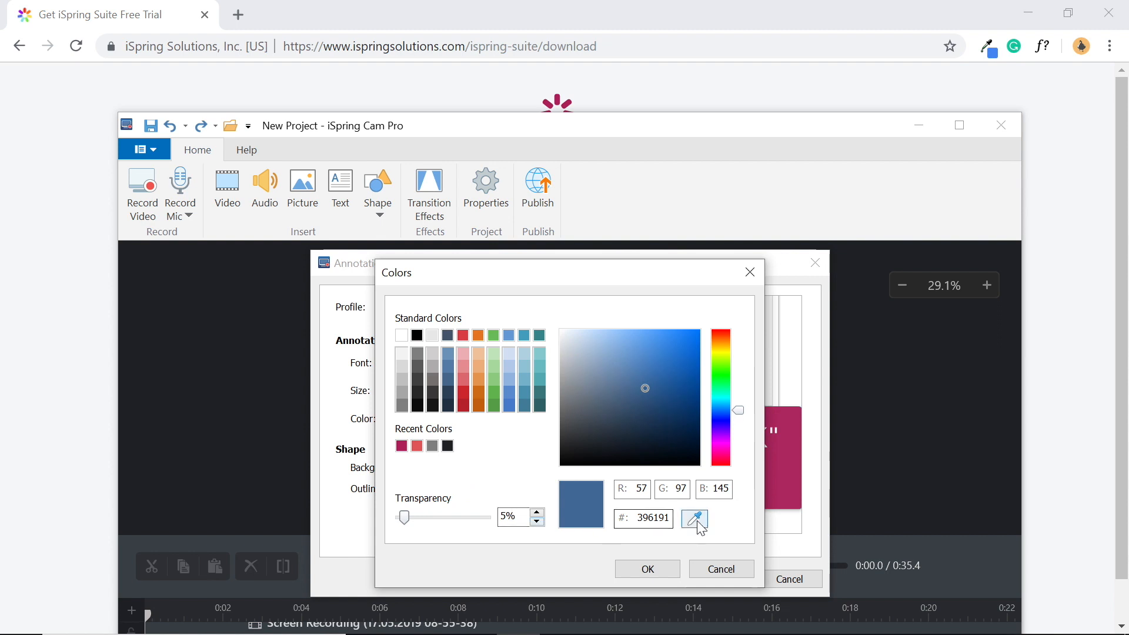
left_click(626, 101)
left_click(648, 569)
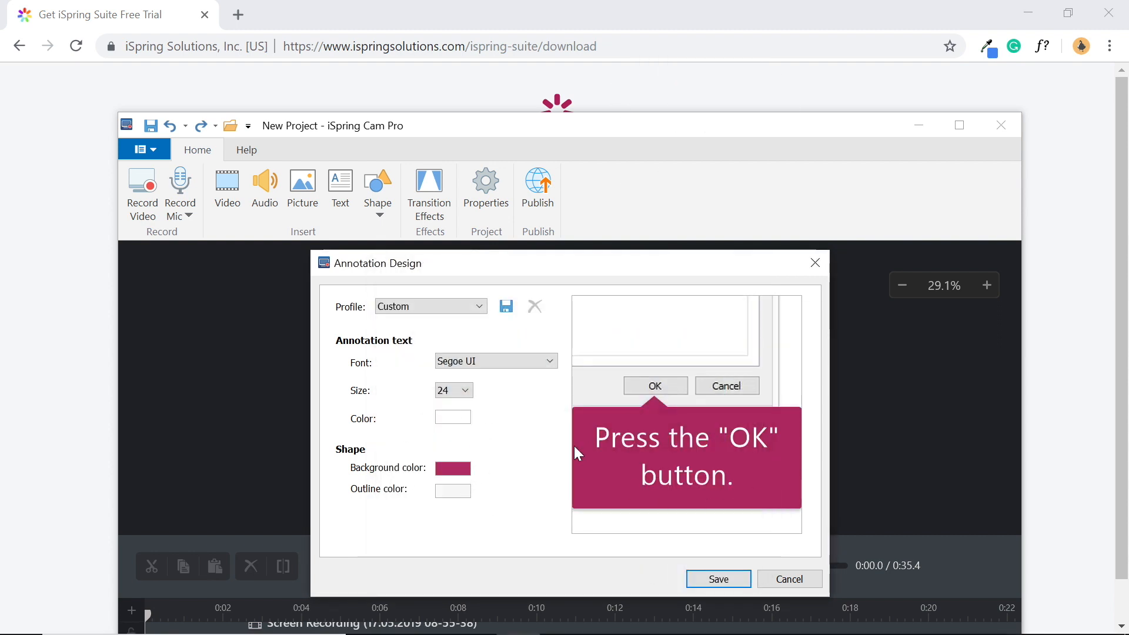
left_click(715, 580)
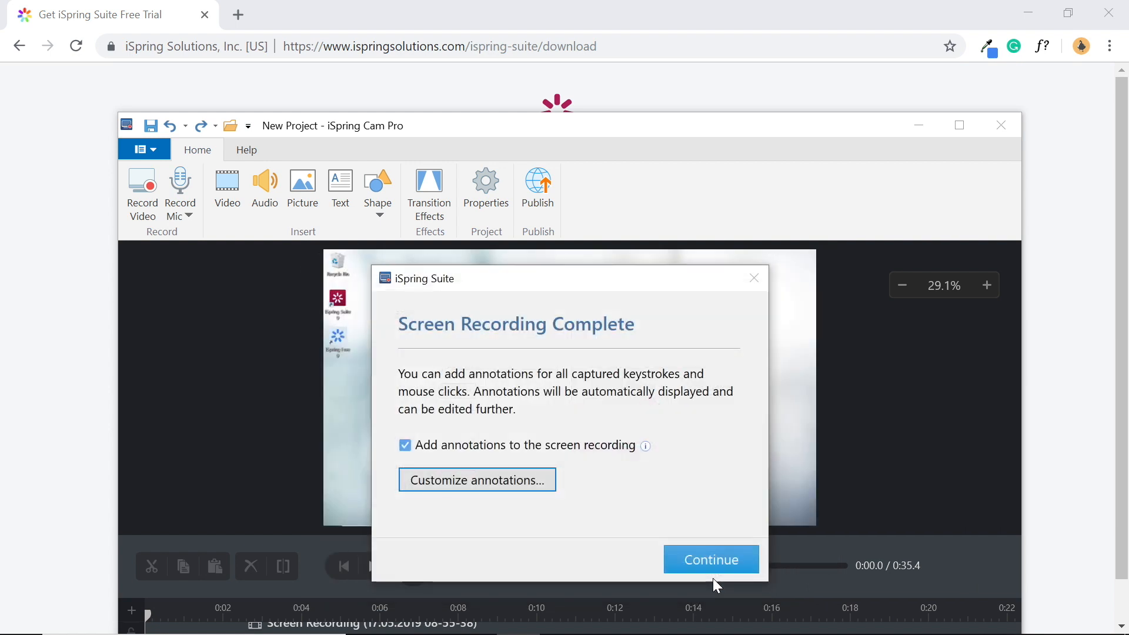
left_click(695, 564)
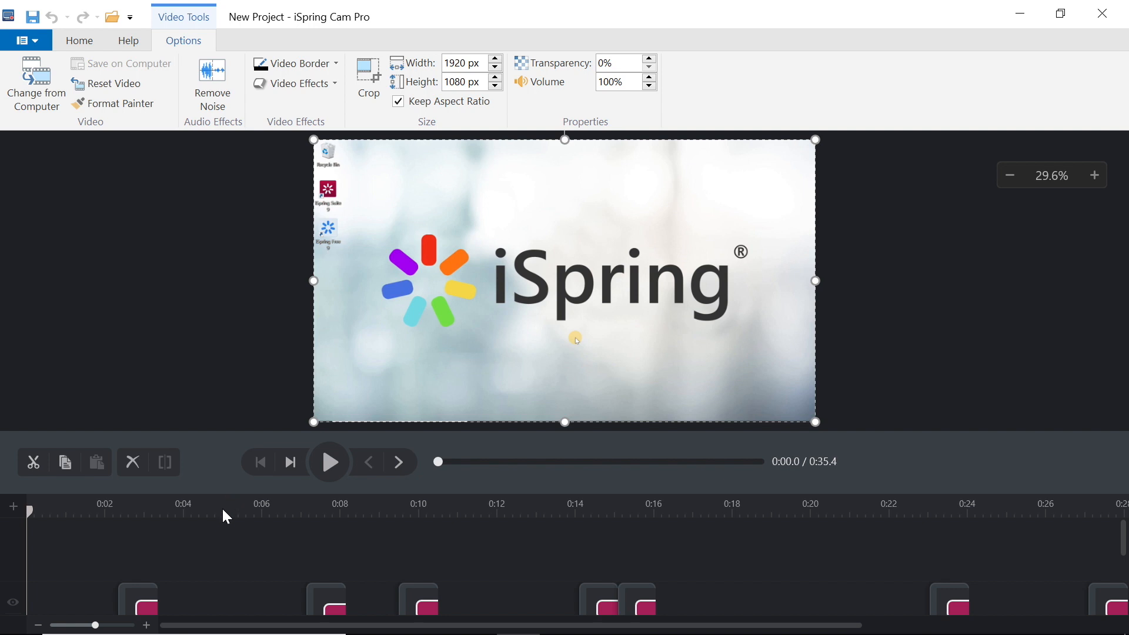
Step: Shift the recording's audio clip along the timeline so it starts about 0.4 s after the video clip
left_click_drag(210, 429, 217, 312)
scroll(241, 473, "down", 1)
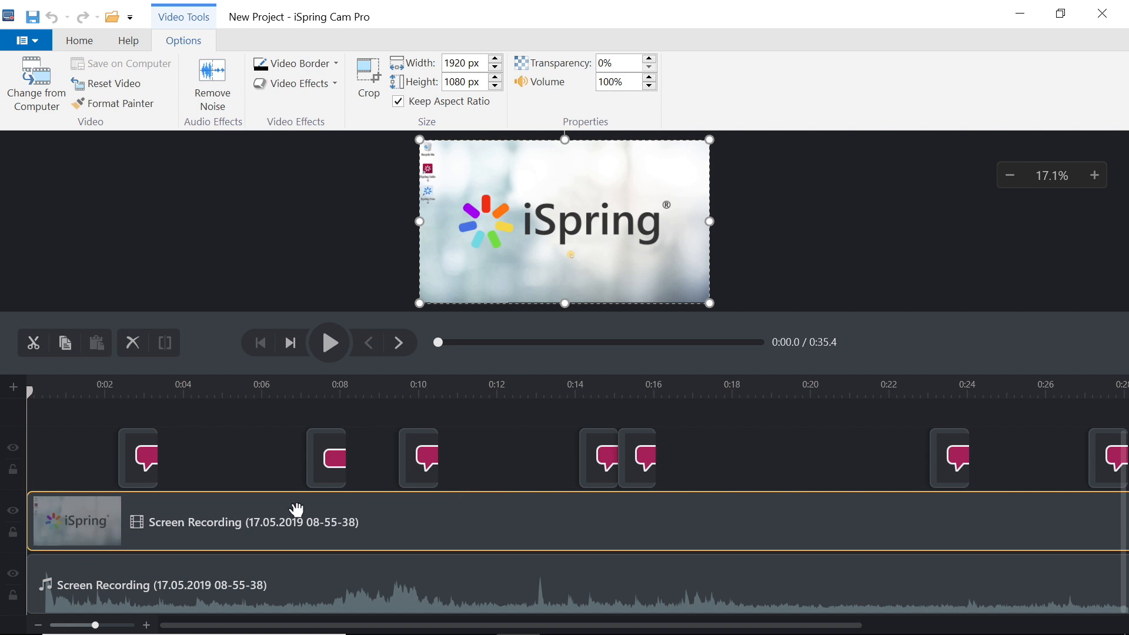
mouse_move(26, 525)
left_mouse_down()
mouse_move(137, 522)
mouse_move(26, 522)
left_mouse_up()
left_click(143, 585)
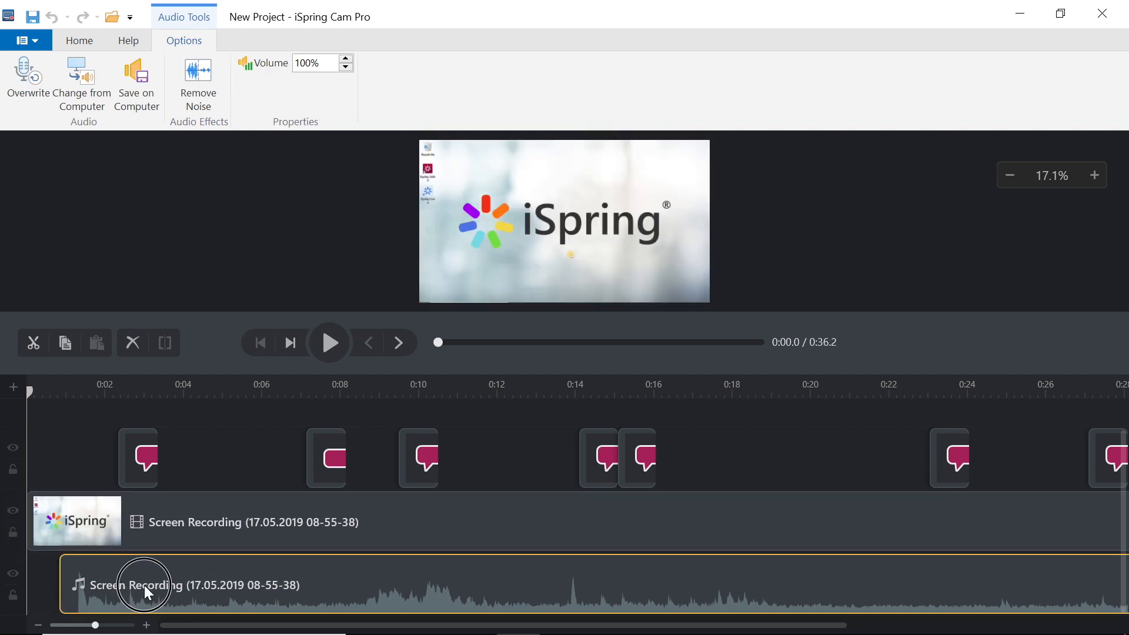
left_click_drag(111, 589, 126, 593)
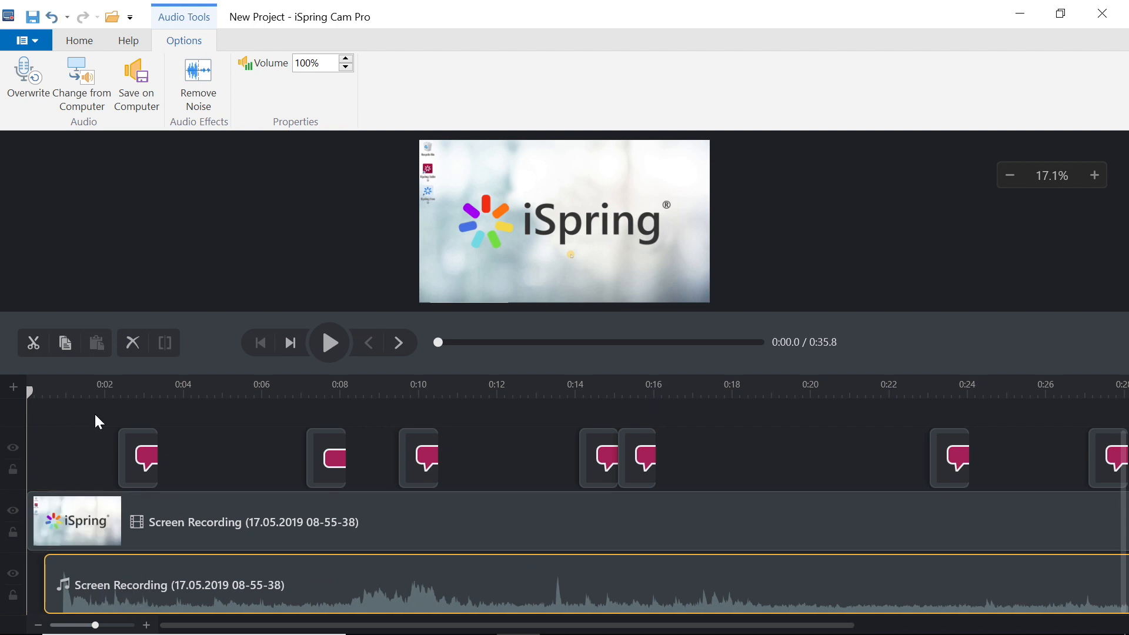
Step: Change the screen recording video clip's speed to x0.91 by stretching its end to about 38.85 s on the timeline
left_click(112, 393)
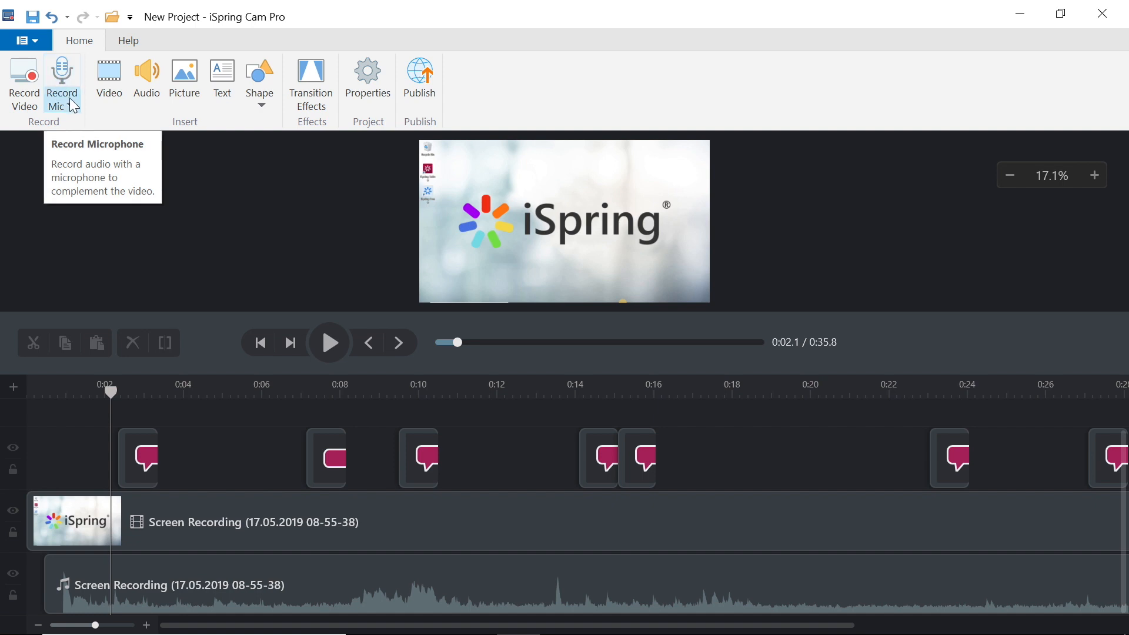
left_click(186, 528)
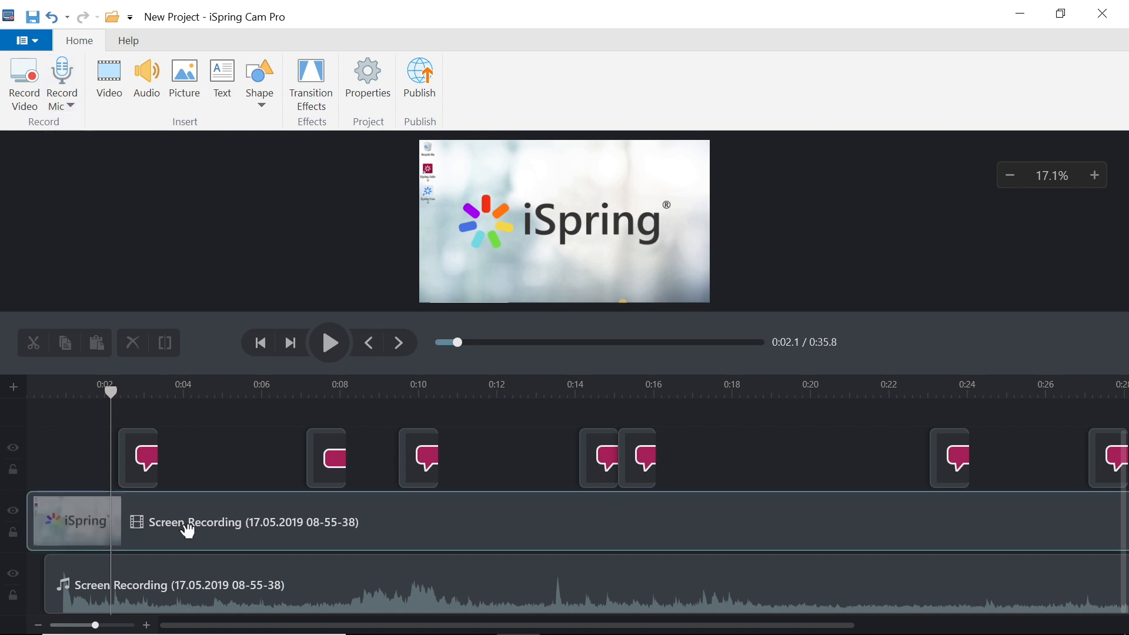
right_click(325, 524)
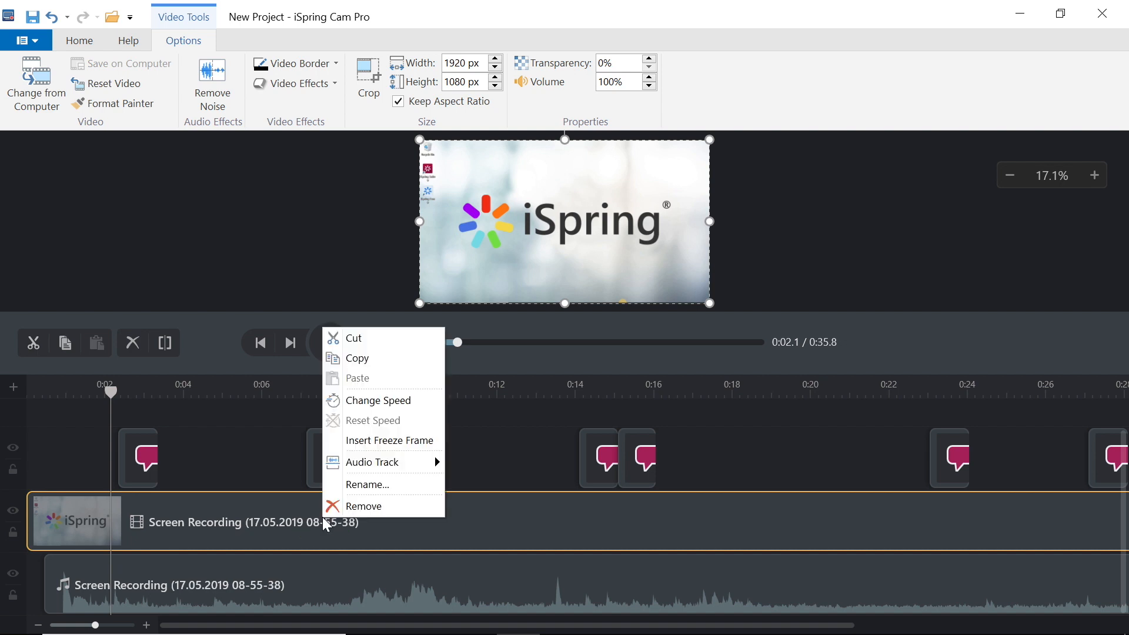
left_click(362, 401)
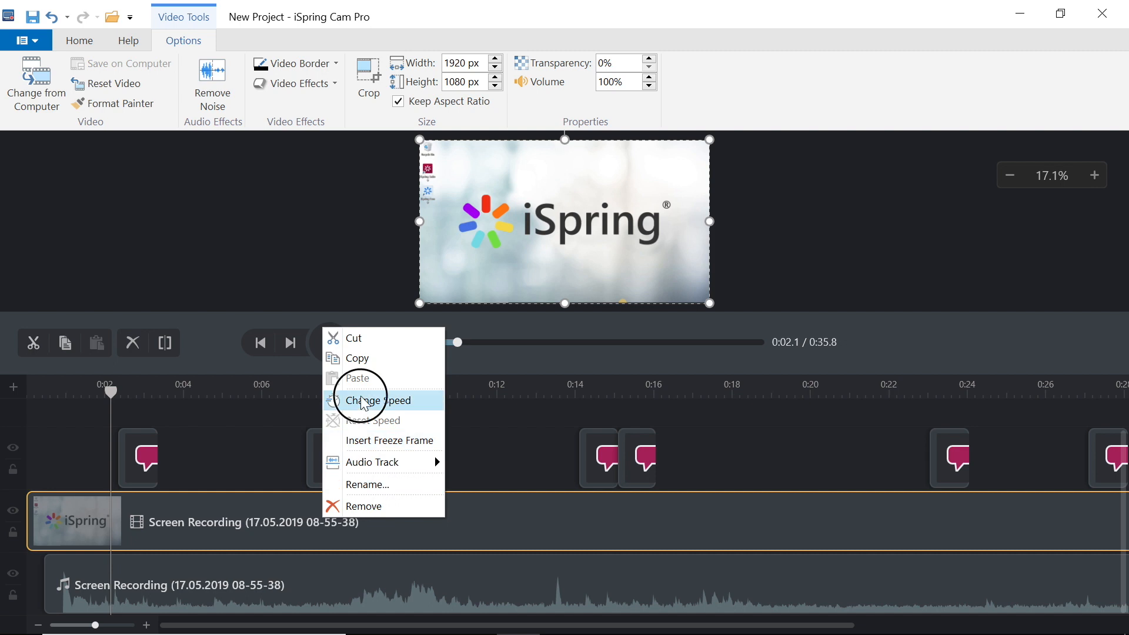
left_click_drag(622, 625, 884, 560)
left_click_drag(997, 521, 1099, 500)
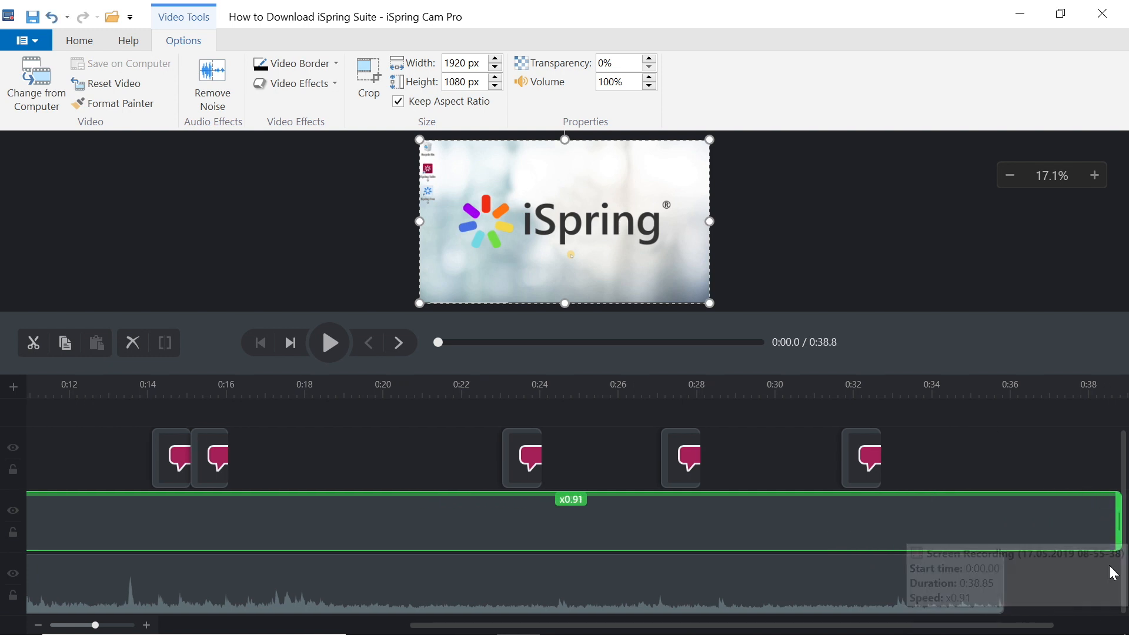
left_click_drag(876, 629, 626, 627)
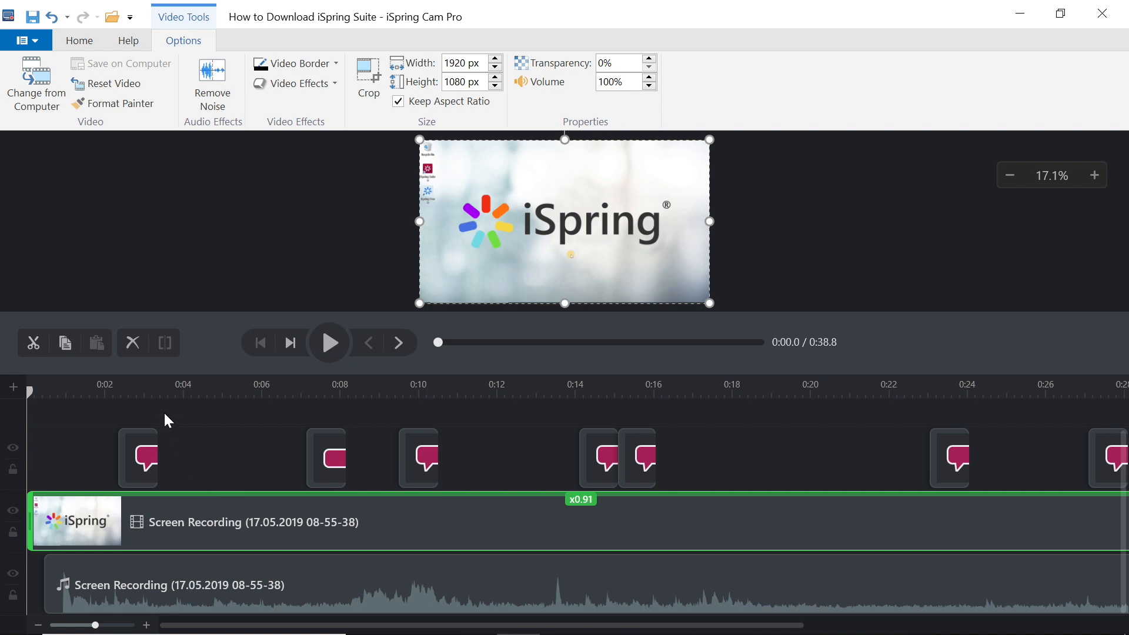
Step: Insert a freeze frame into the video clip at about 4.6 s on the timeline
left_click(132, 389)
left_click_drag(133, 387, 135, 388)
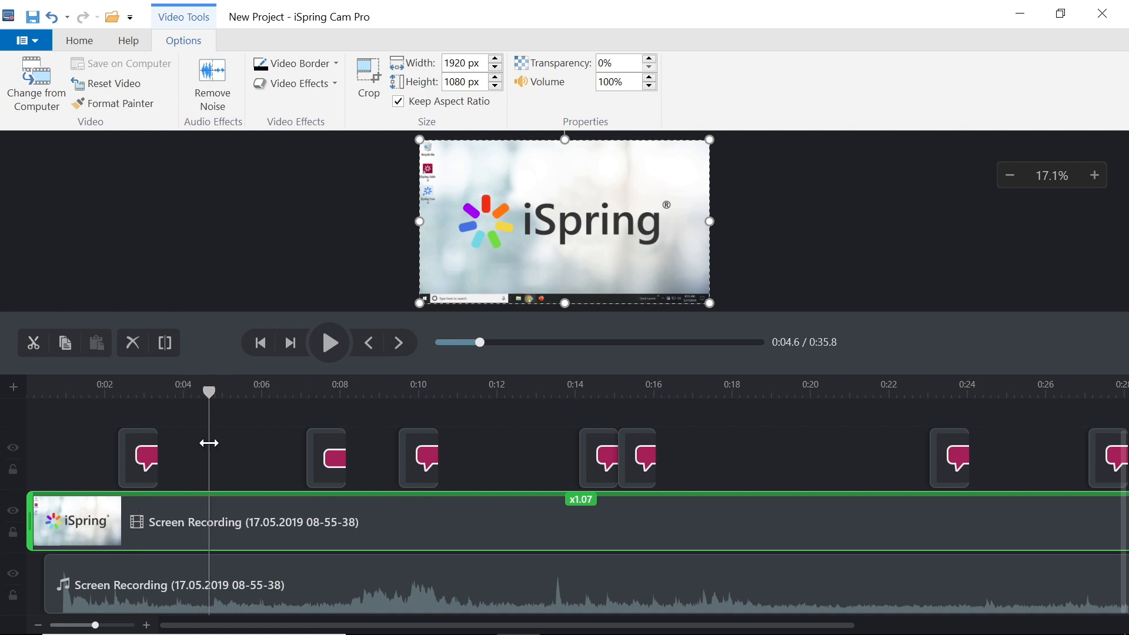
mouse_move(215, 544)
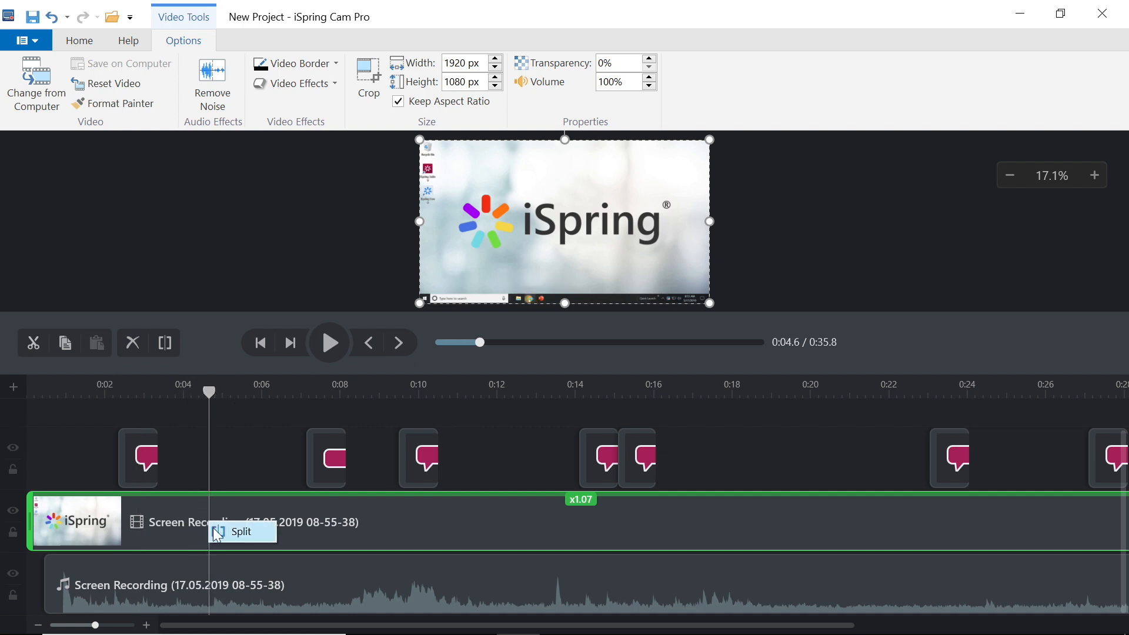
right_click(213, 523)
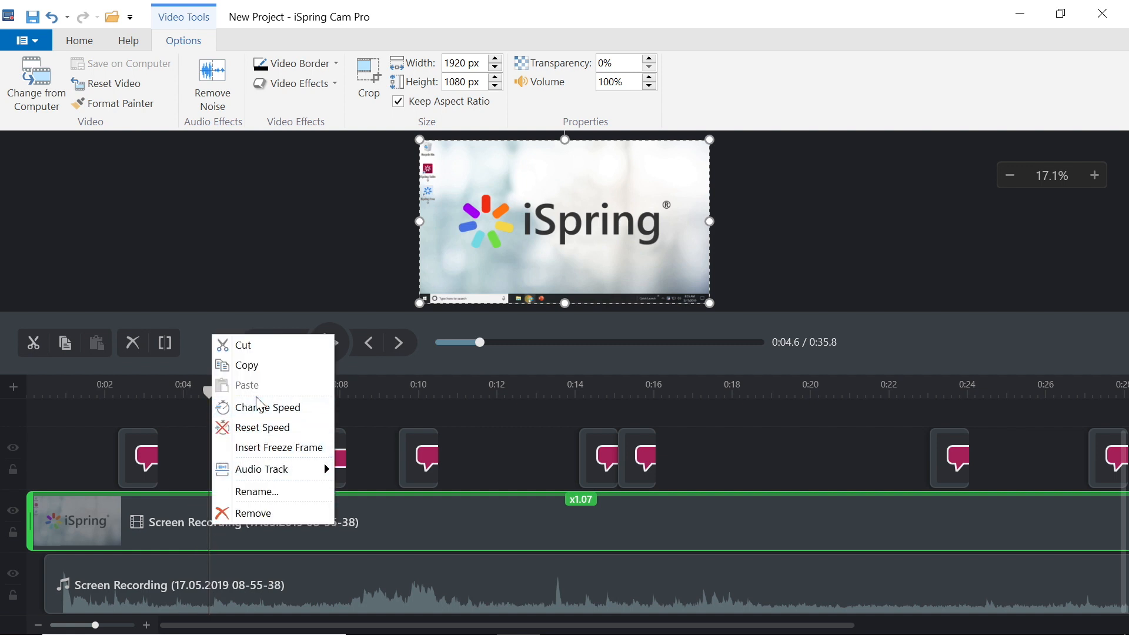
left_click(269, 453)
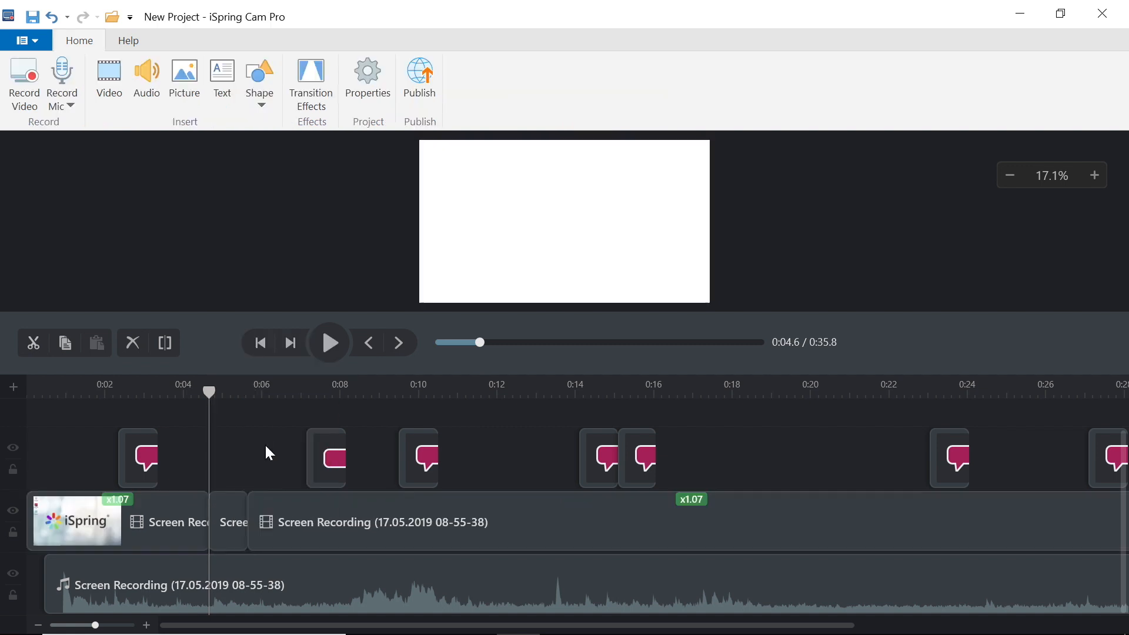
Step: Extend the freeze frame to about 2 s, with the remaining video clip starting right after it at about 6.6 s
left_click_drag(215, 387, 246, 391)
left_click(239, 522)
left_click_drag(239, 522, 335, 520)
left_click(365, 521)
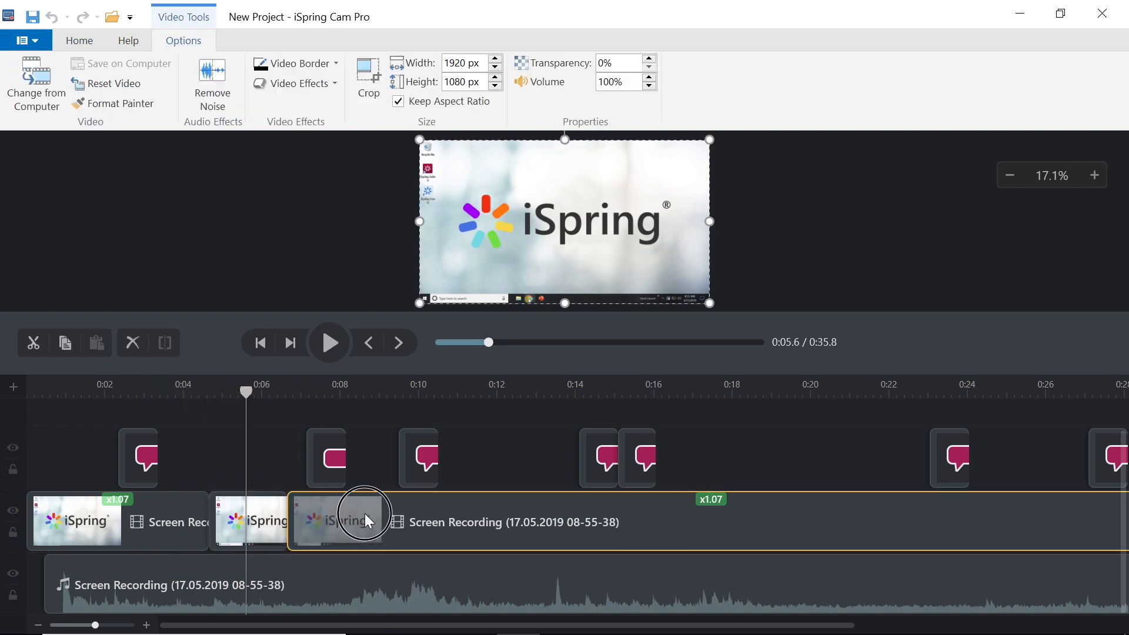
left_click(266, 470)
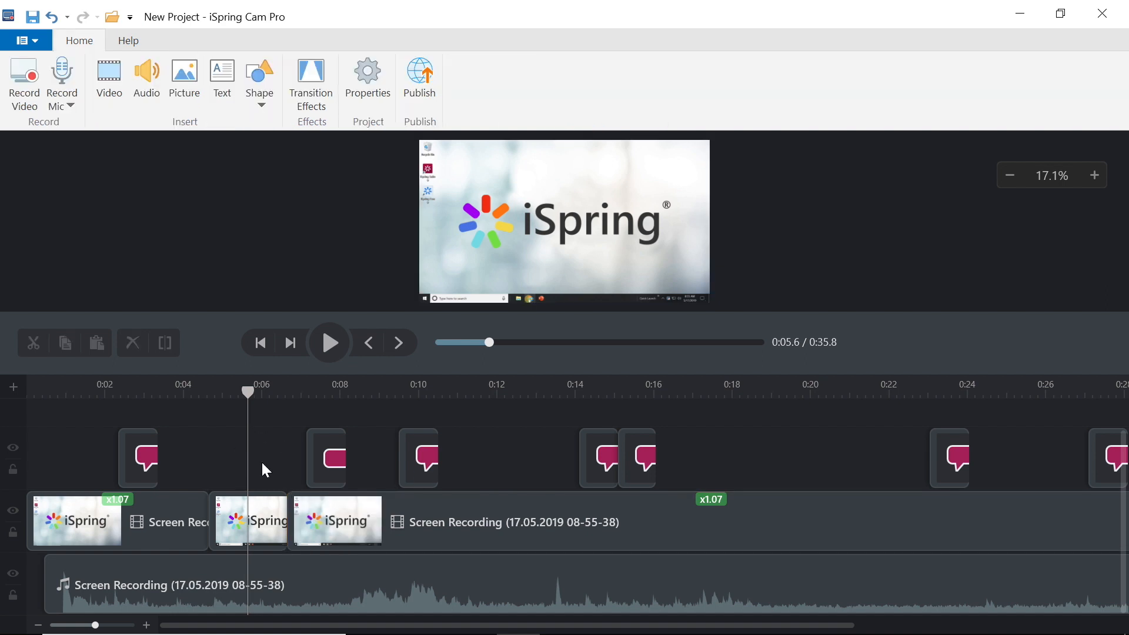
Step: Set up publishing to My Computer with the project name "How to Download iSpring Suite" and the Videos folder as destination
left_click(420, 78)
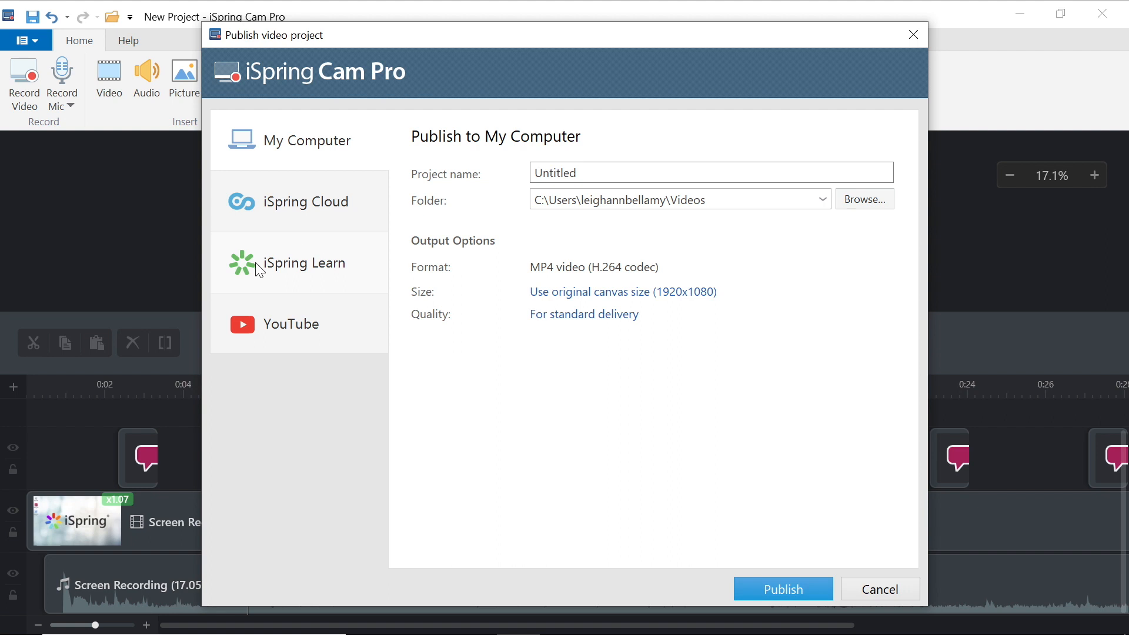
double_click(550, 176)
type("How to Download iSpring Suite")
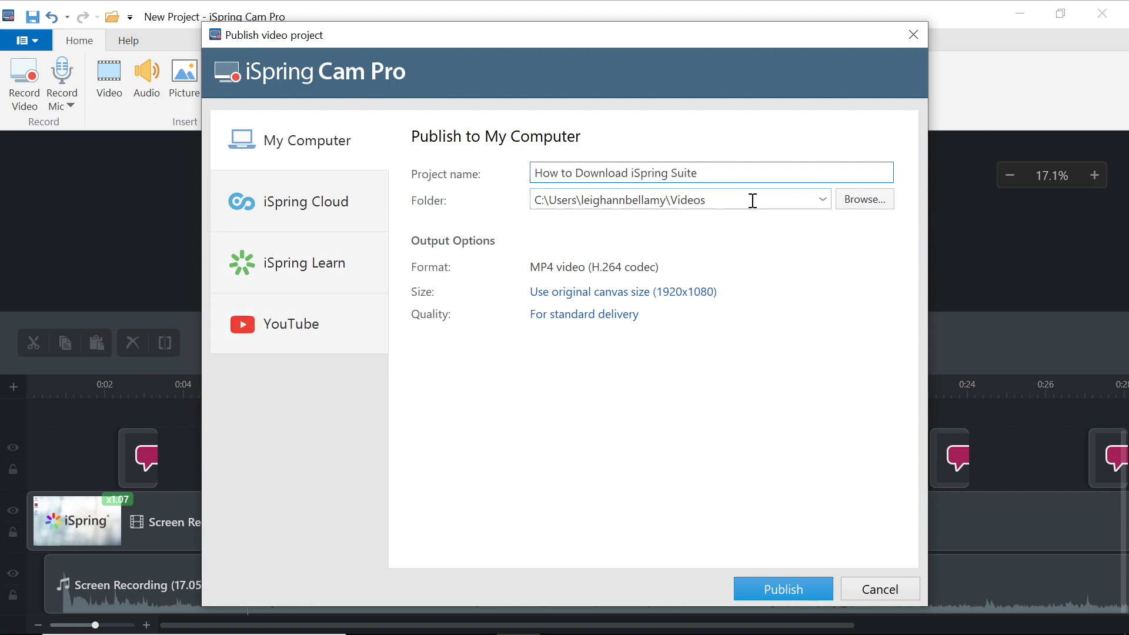
left_click(850, 200)
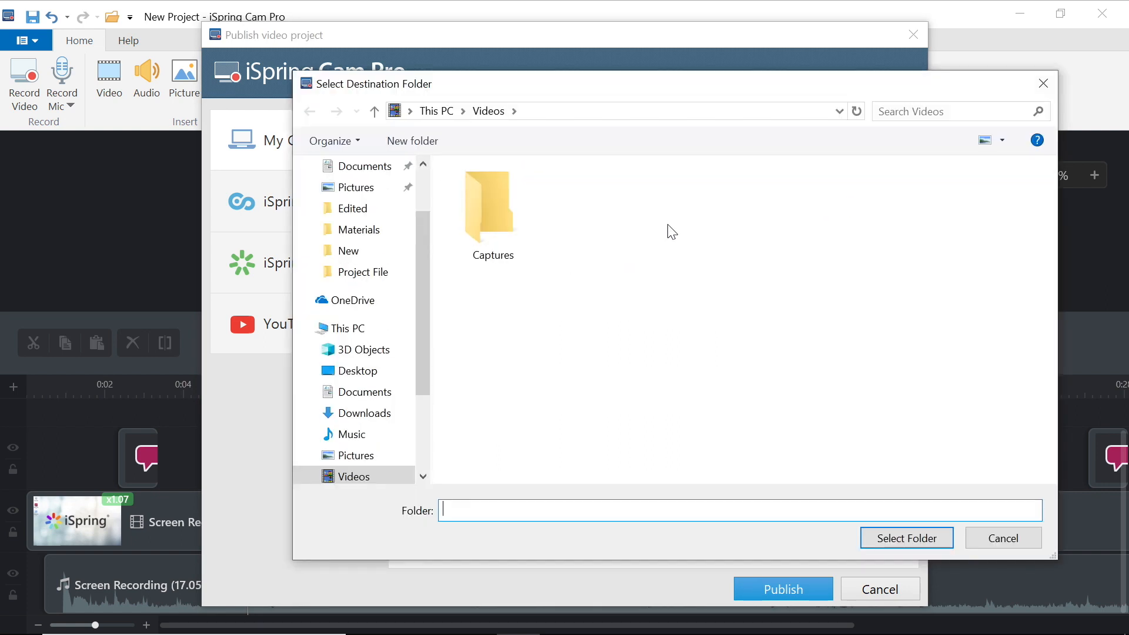
left_click(919, 535)
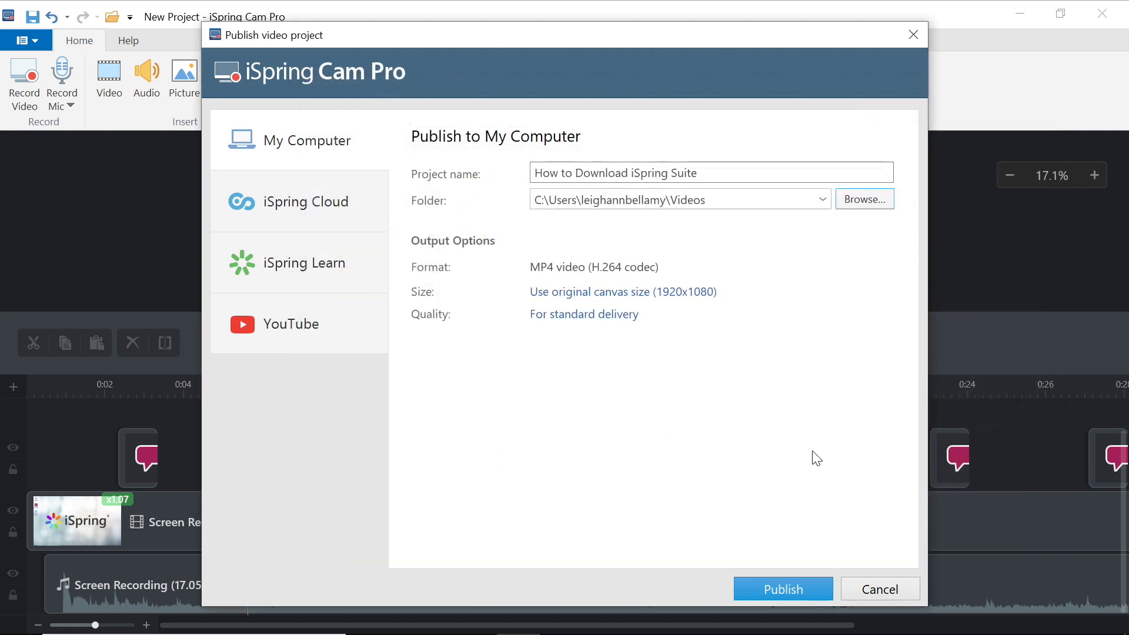
Step: Keep the original canvas size of 1920x1080 and set both video and audio compression quality to 100%
left_click(591, 289)
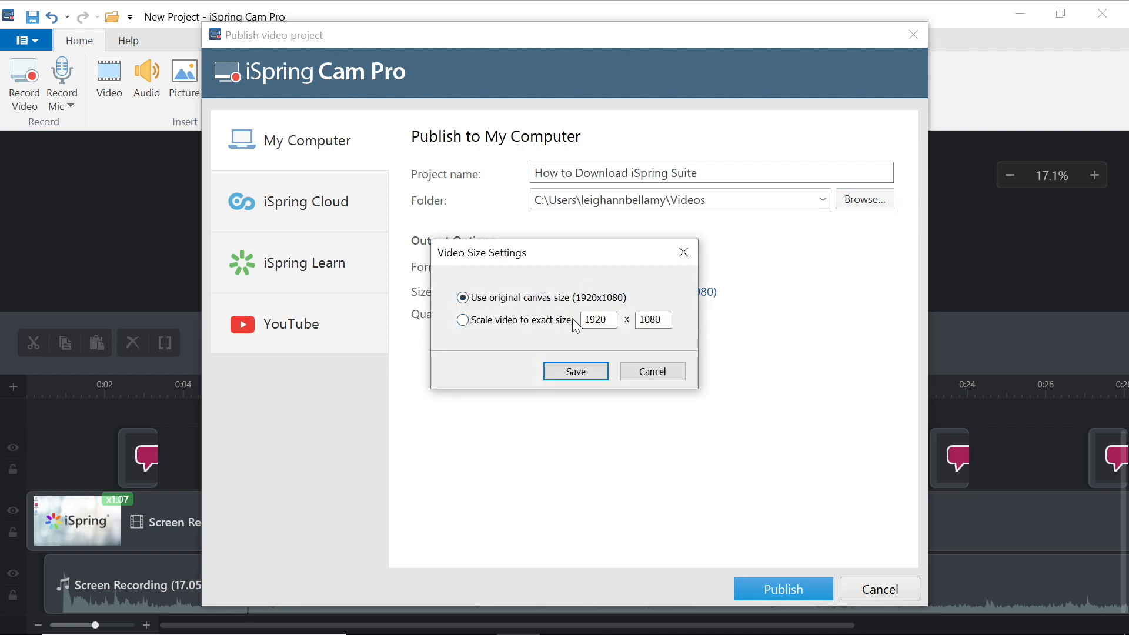
left_click(576, 372)
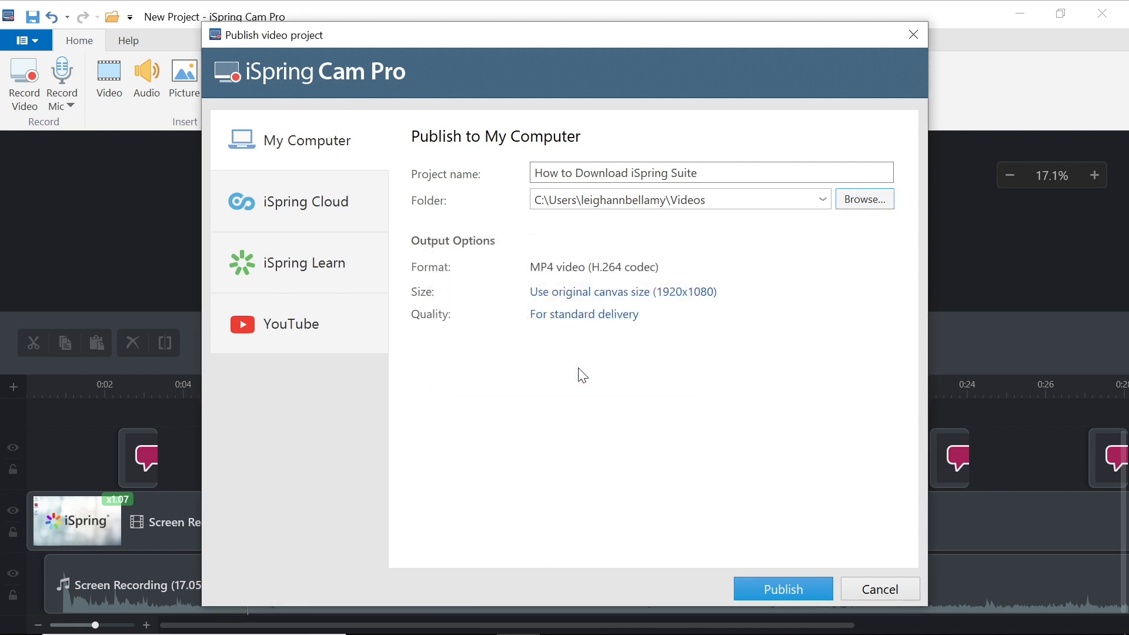
left_click(555, 308)
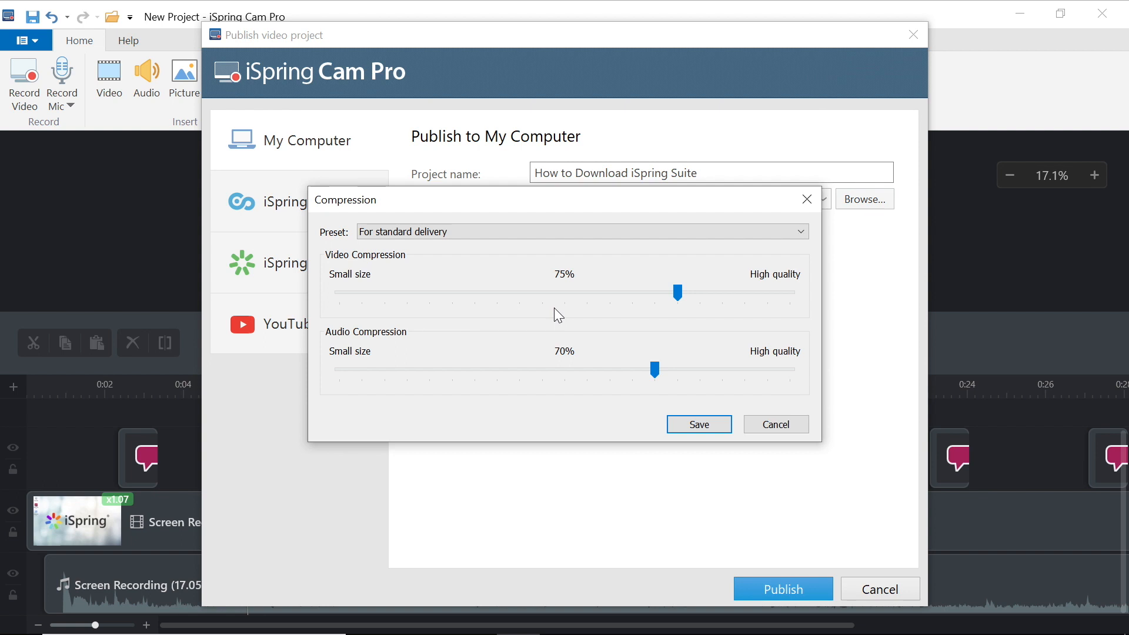
left_click(518, 228)
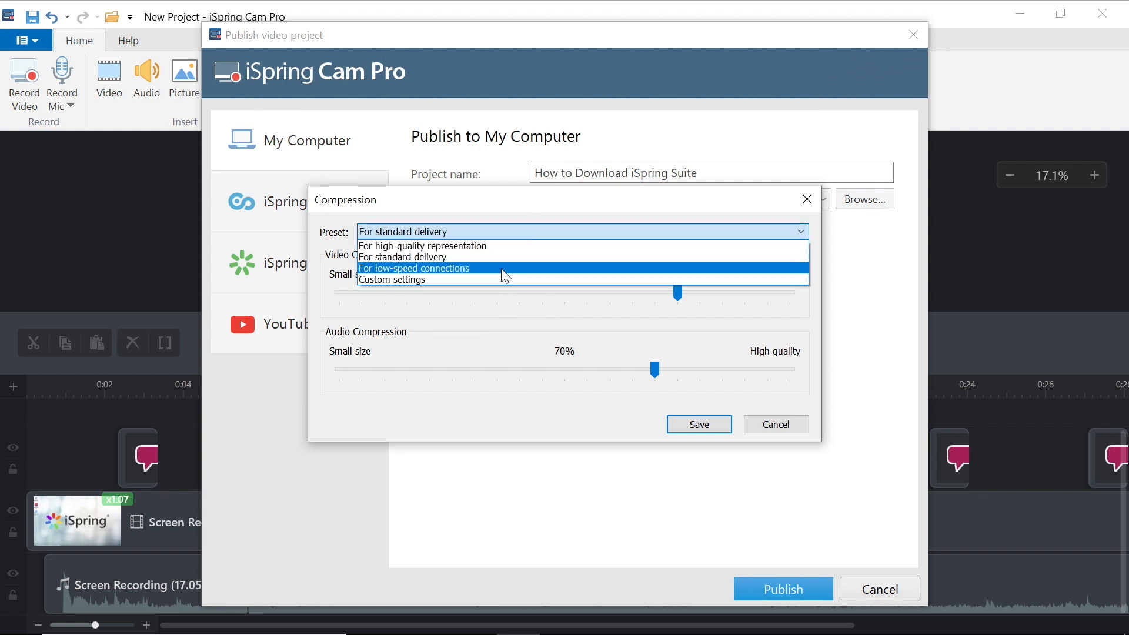
left_click(504, 228)
left_click_drag(678, 292, 790, 292)
left_click_drag(655, 377, 795, 370)
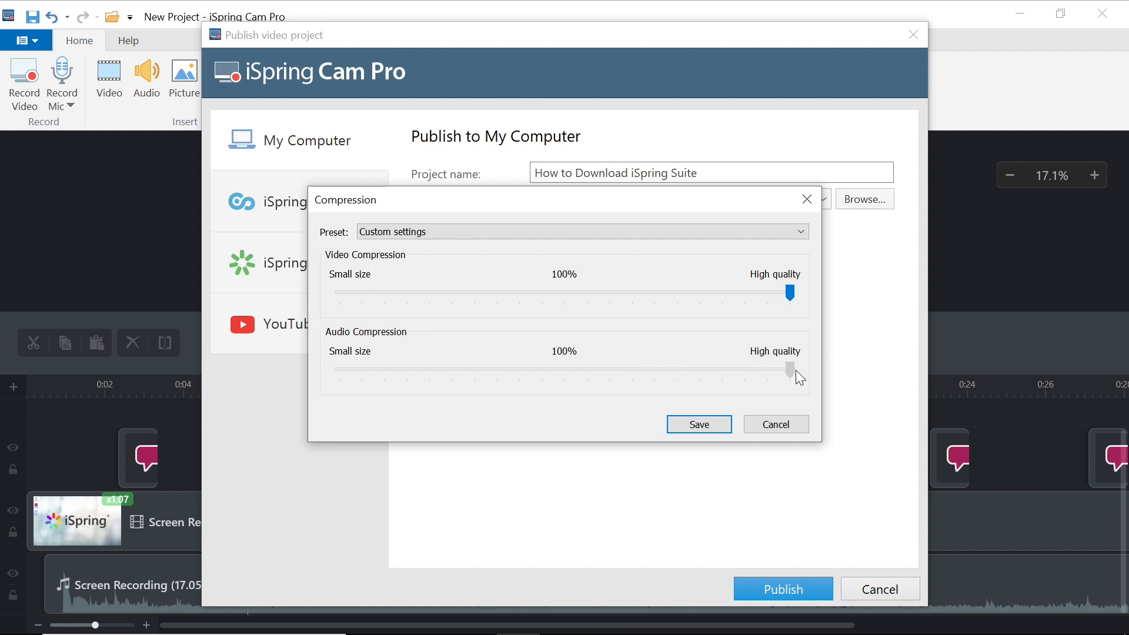
left_click(699, 426)
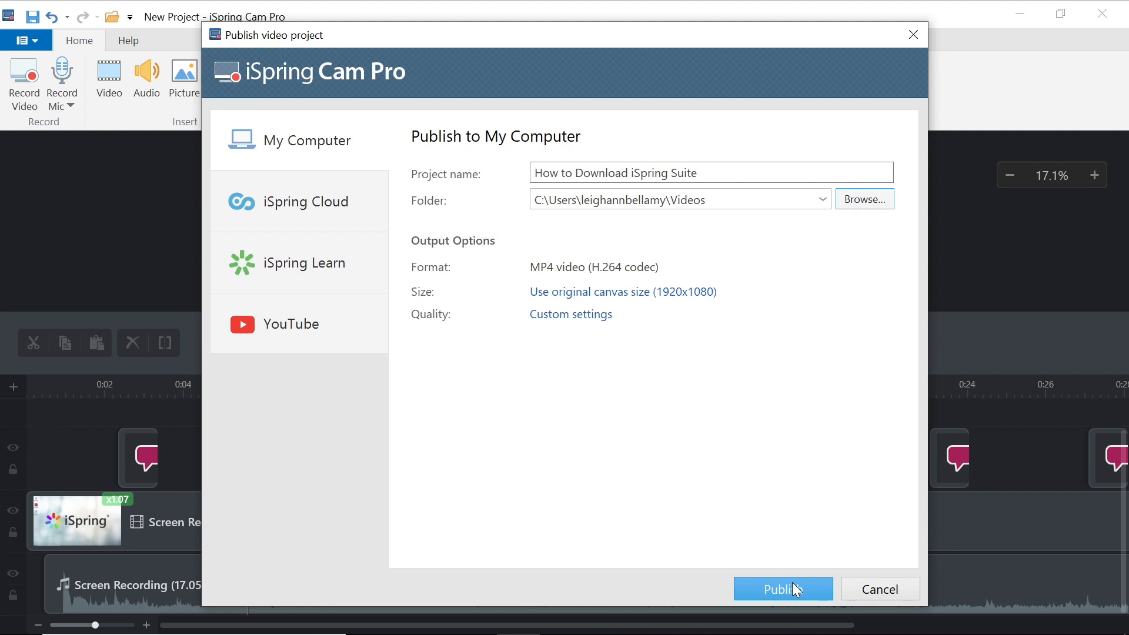
Step: Publish the video and open the resulting "How to Download iSpring Suite" file from its output folder
left_click(782, 585)
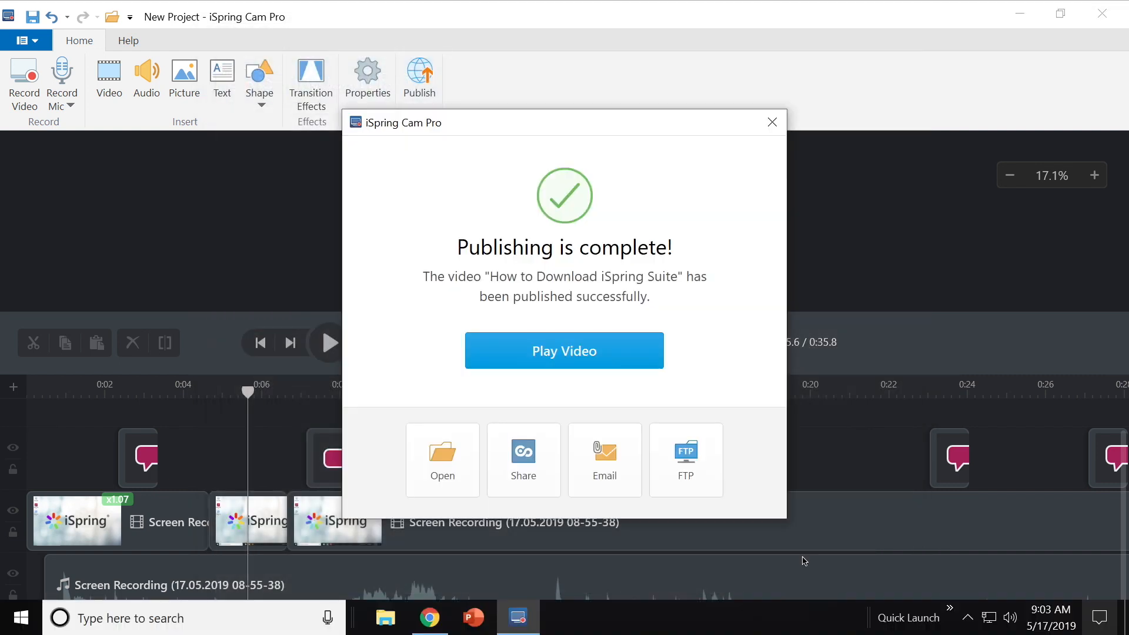
left_click(442, 458)
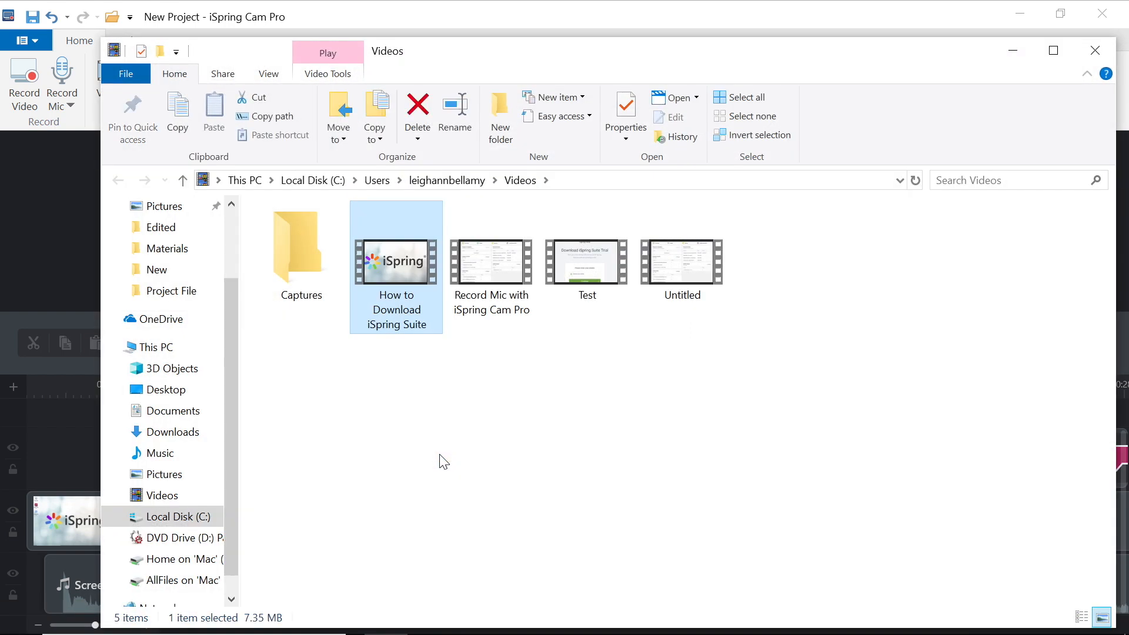
double_click(414, 280)
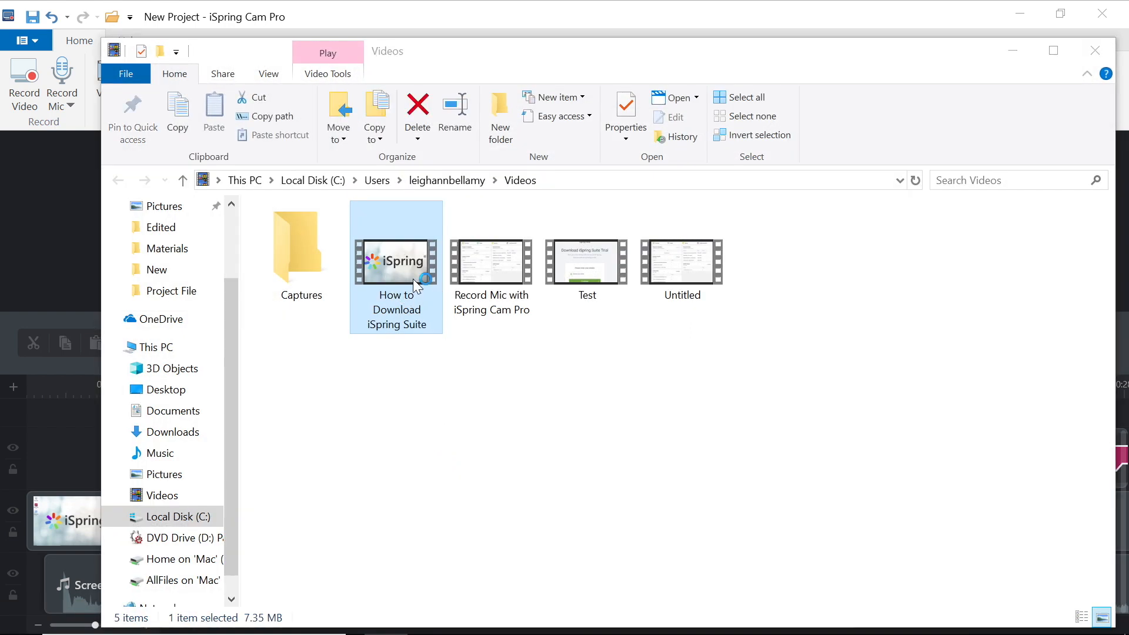